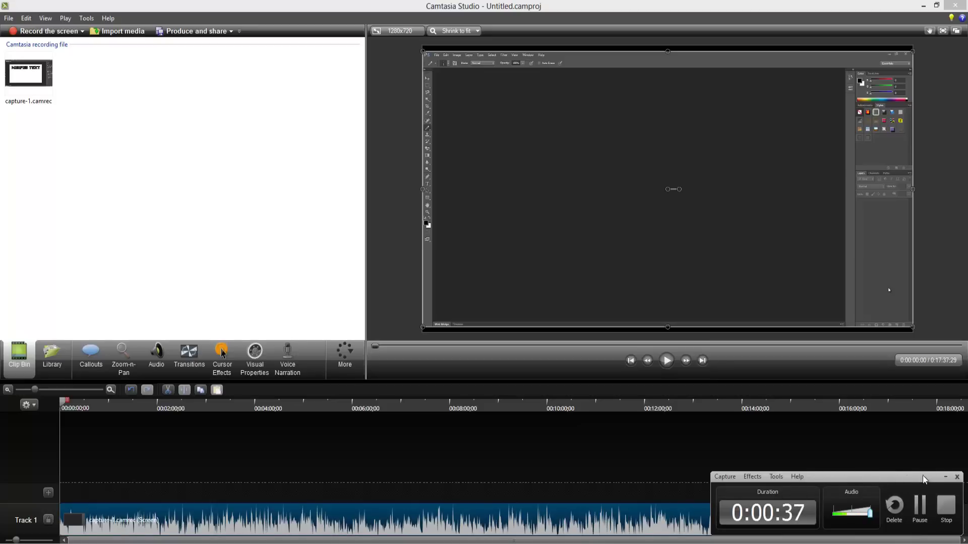
Stretch the recording slightly taller by pulling its bottom and top edges outward in the preview
left_click(945, 477)
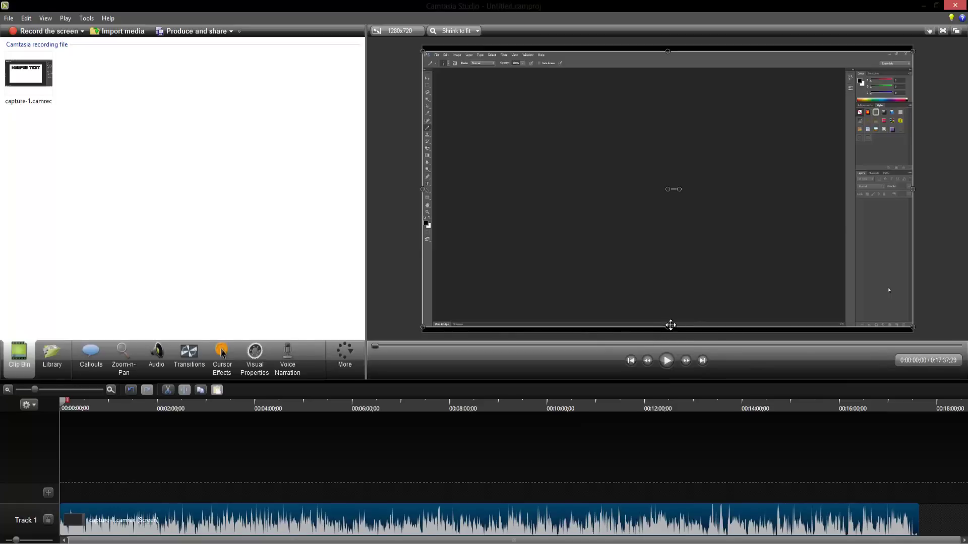
left_click_drag(668, 327, 668, 331)
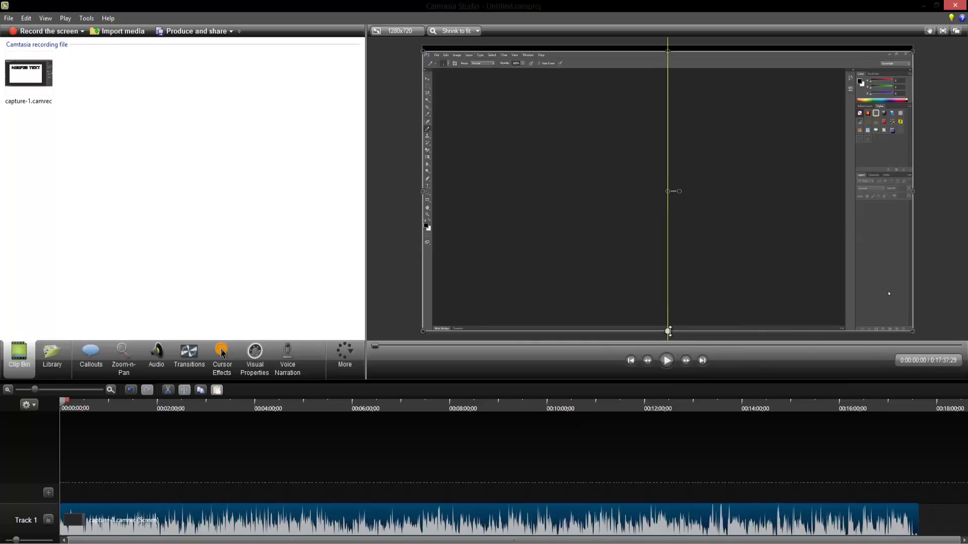
left_click_drag(667, 50, 668, 45)
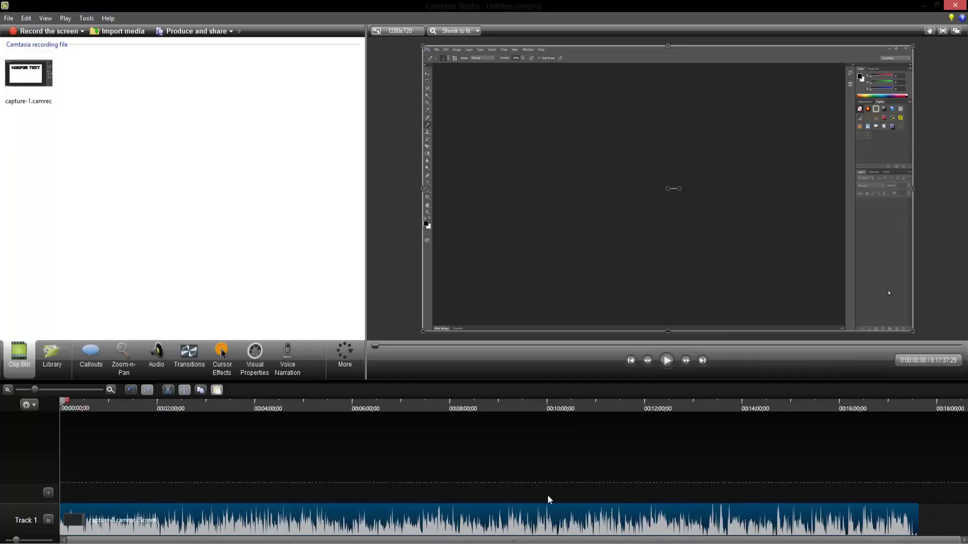
Zoom the timeline in to one-second marks, back out to 30-second marks, and move the playhead to about 0:11
left_click(112, 390)
left_click(112, 391)
left_click(112, 391)
left_click(112, 390)
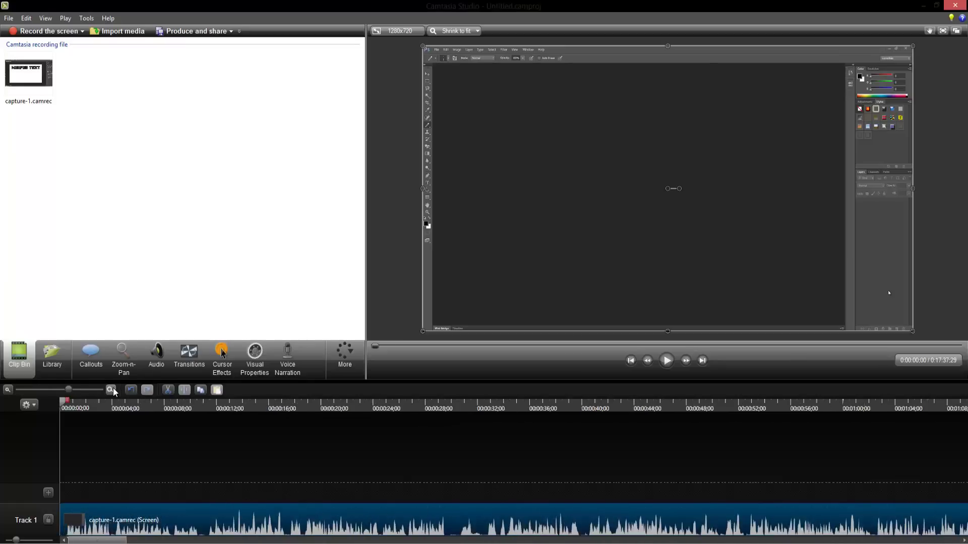
left_click(112, 391)
left_click(112, 390)
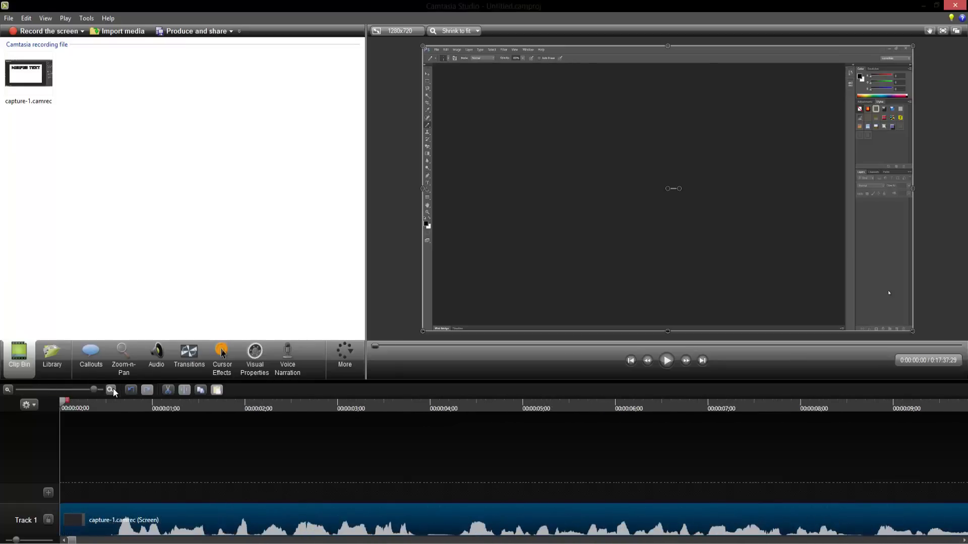
left_click(8, 395)
left_click(8, 394)
left_click(8, 395)
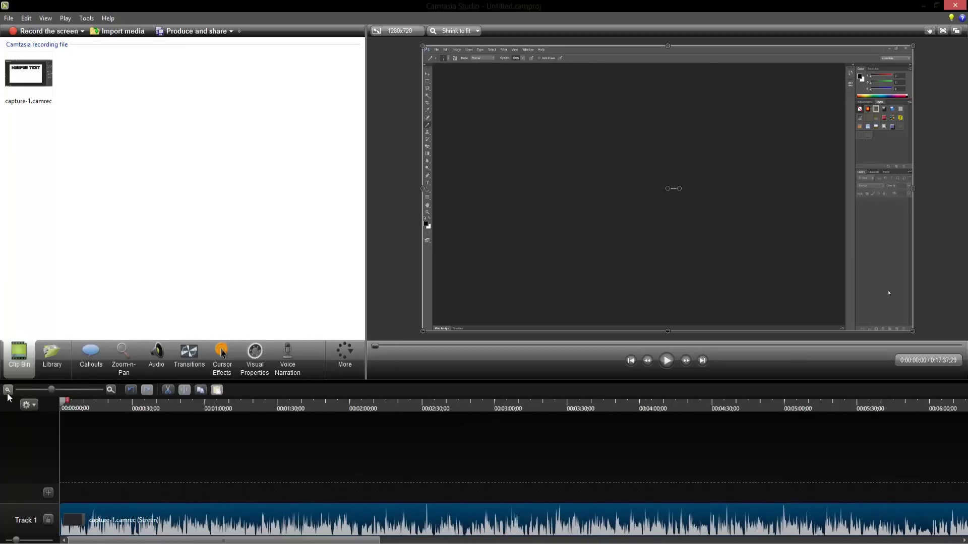
left_click_drag(64, 399, 54, 447)
Show the Zoom-n-Pan panel, with the capture-1 recording framed at 67% scale
left_click(127, 354)
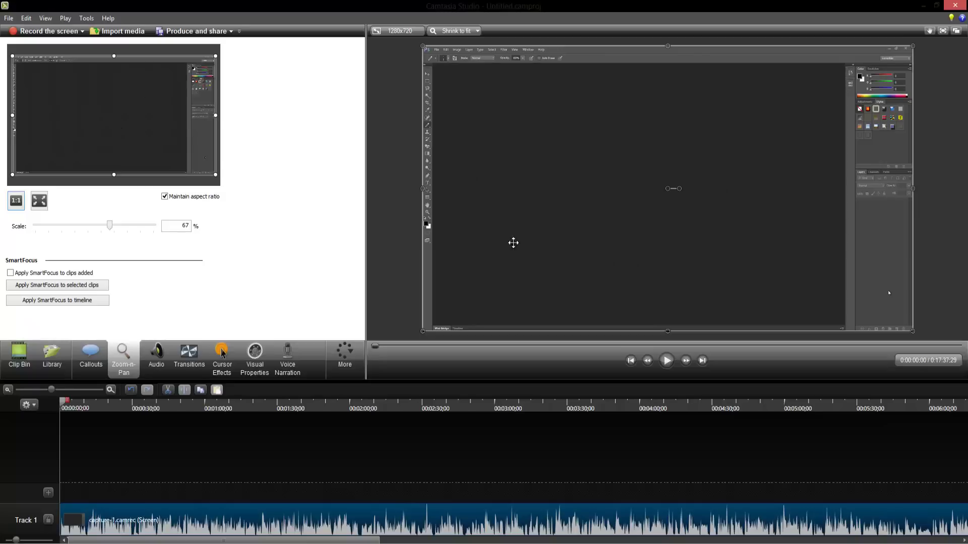
Browse the Library by collapsing Sound Effects and viewing Outro, then switch to Voice Narration options
left_click(53, 370)
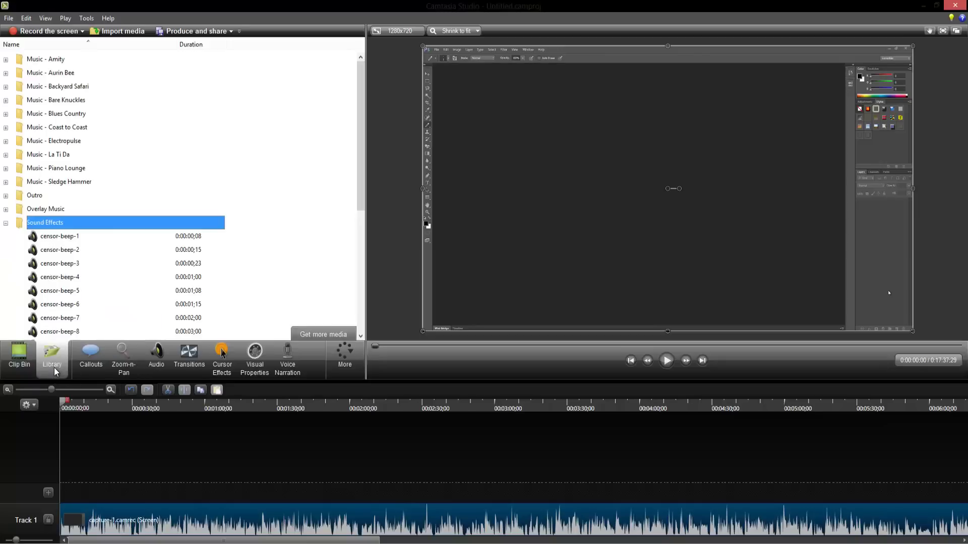
left_click(6, 224)
scroll(235, 144, "down", 3)
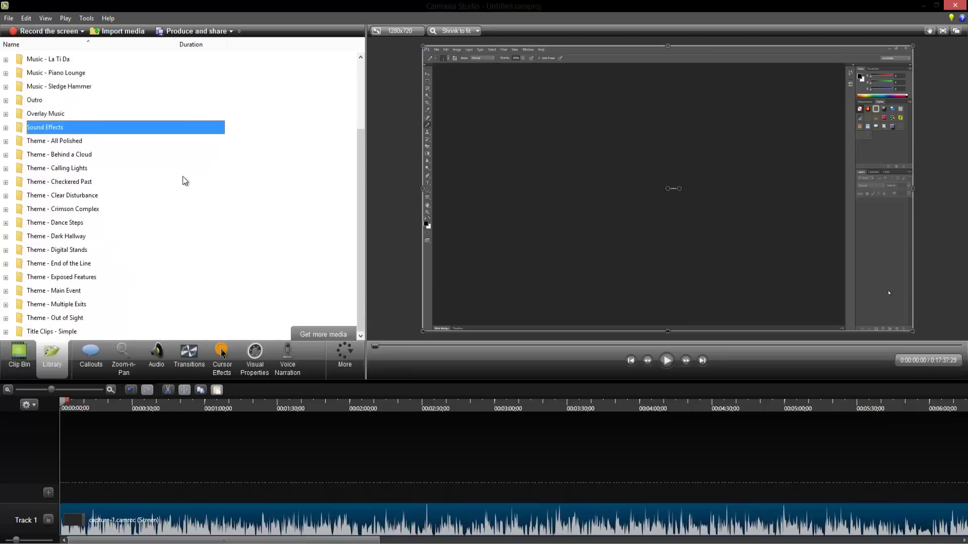
left_click(39, 101)
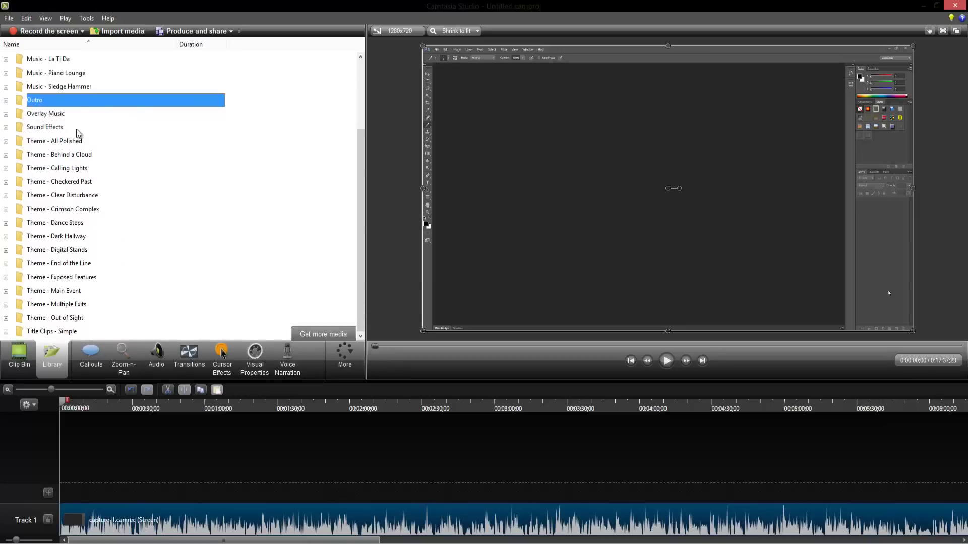
left_click(232, 189)
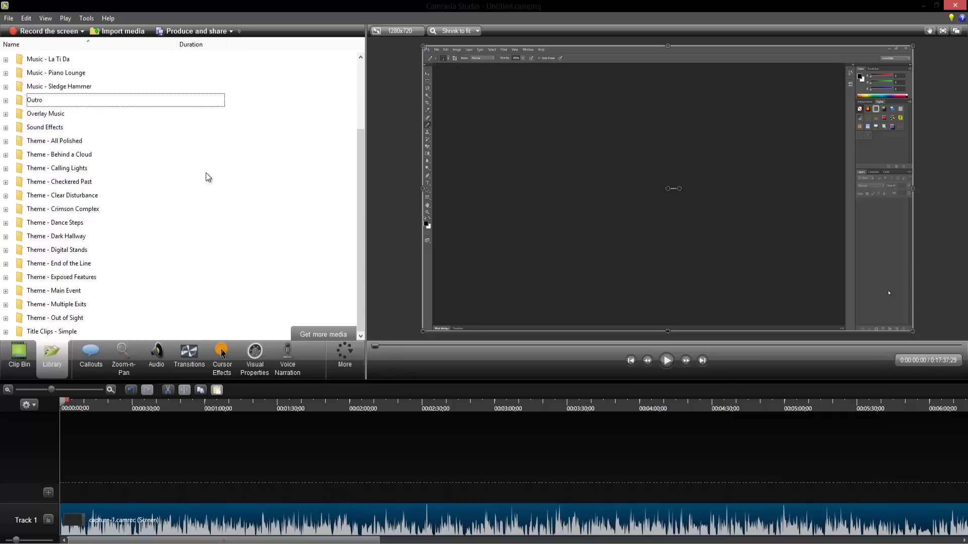
scroll(206, 173, "up", 2)
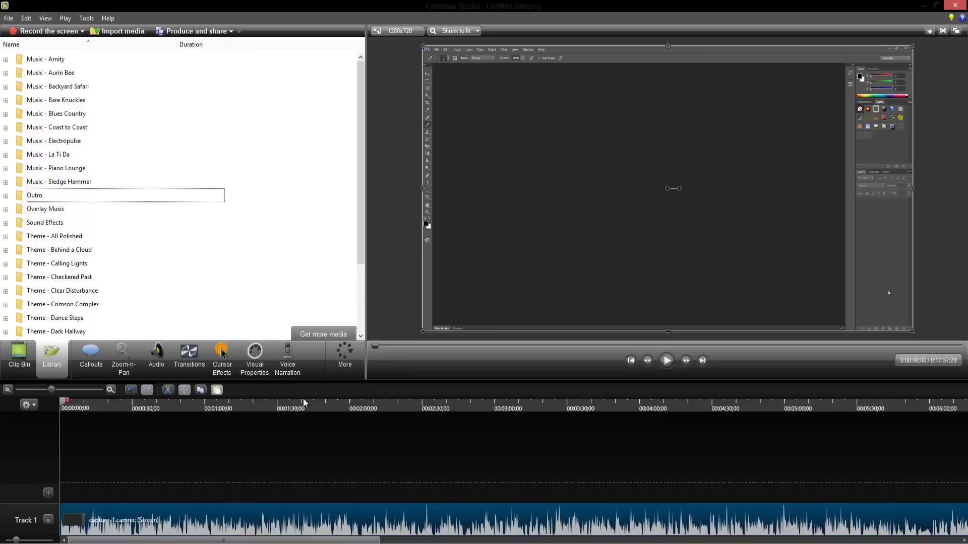
left_click(288, 362)
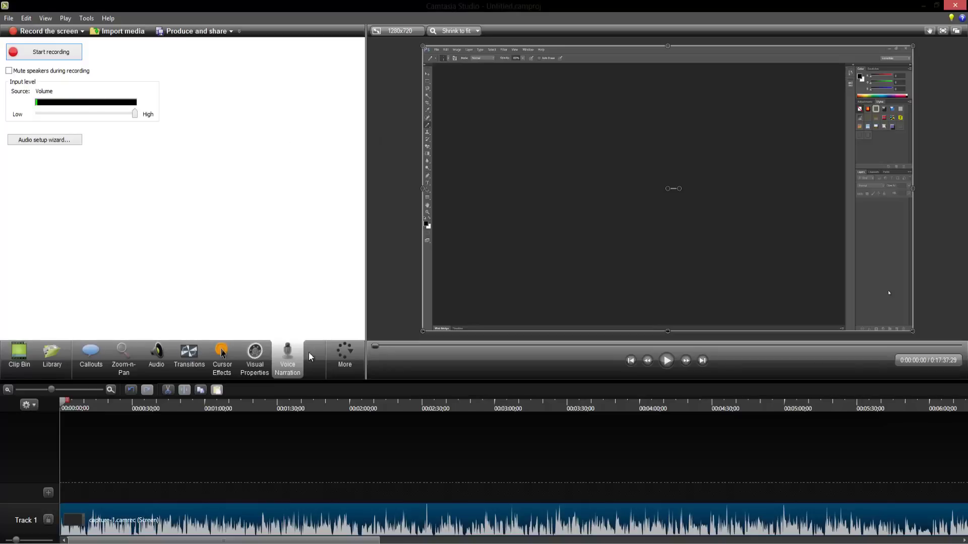
Toggle Mouse cursor visible off and on in Cursor Effects, leaving it on, then show Transitions
left_click(261, 356)
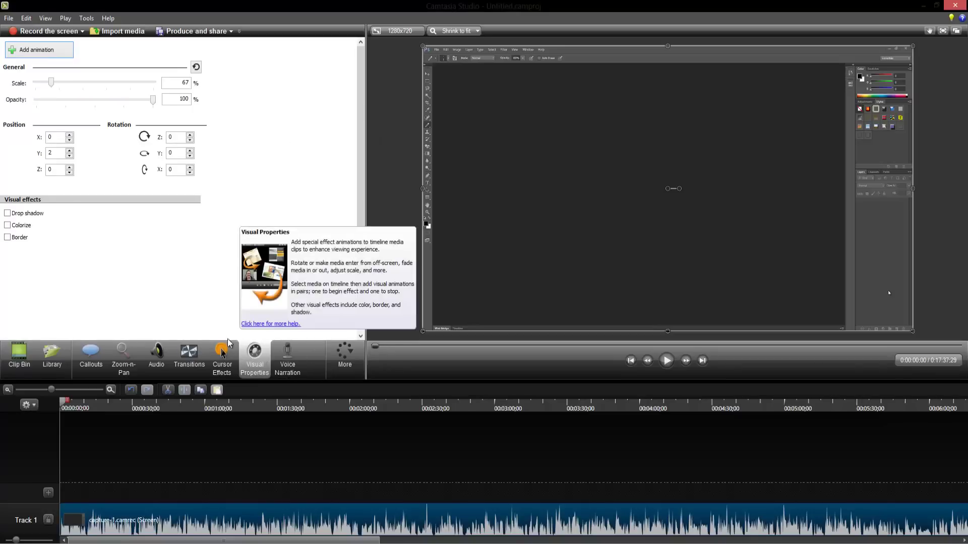
left_click(222, 359)
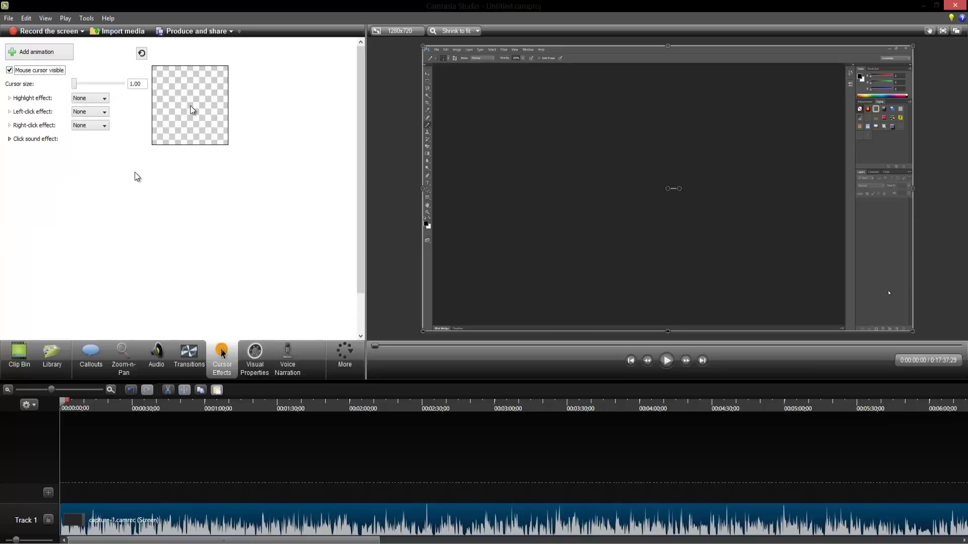
left_click(18, 73)
left_click(17, 73)
left_click(17, 73)
left_click(17, 74)
left_click(199, 355)
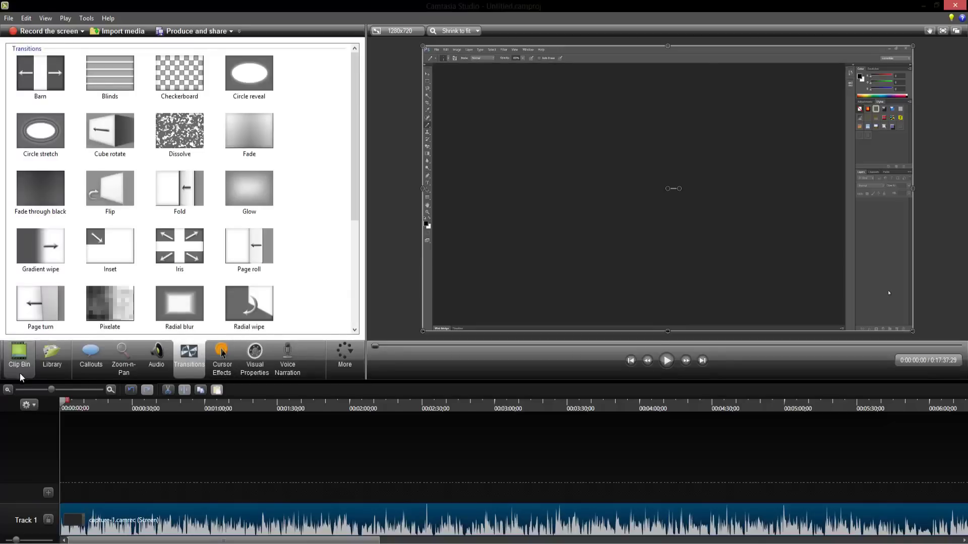
Zoom the timeline out and drop Fade through black onto the end of the Track 1 capture-1 clip
left_click(9, 390)
left_click(9, 390)
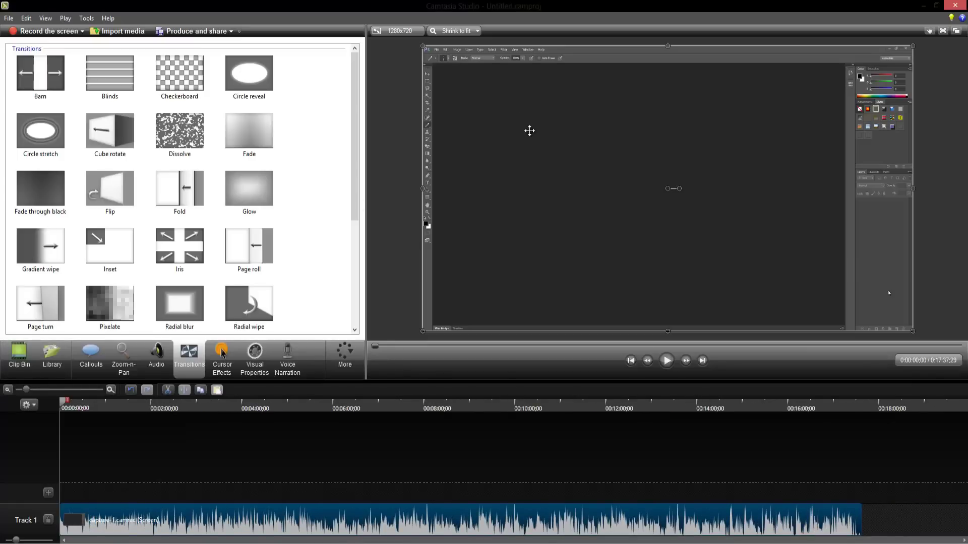
left_click_drag(31, 196, 862, 524)
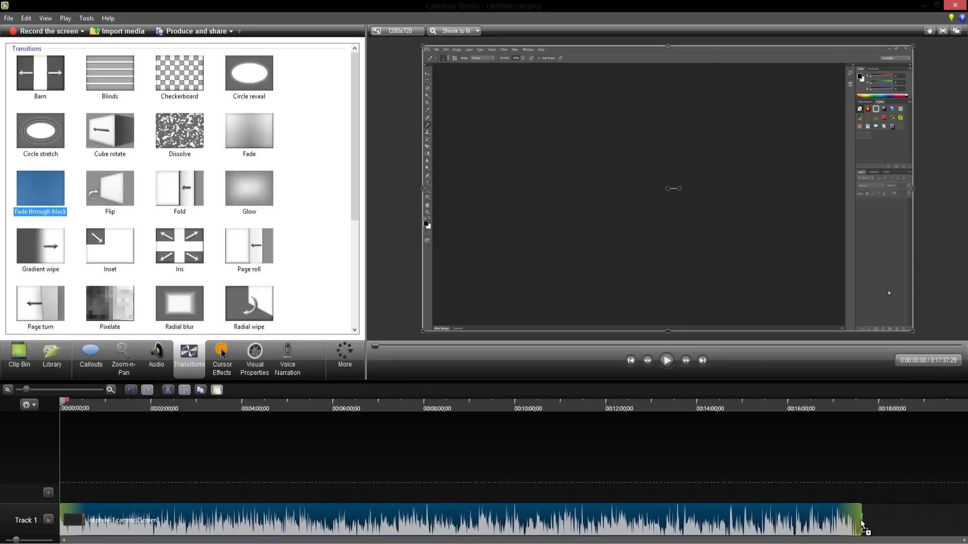
left_click_drag(861, 524, 860, 526)
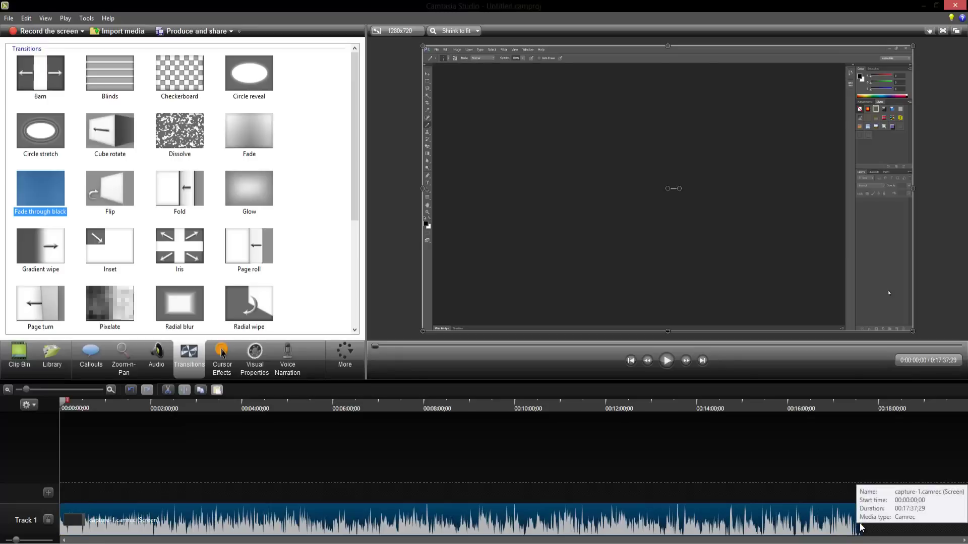
right_click(861, 526)
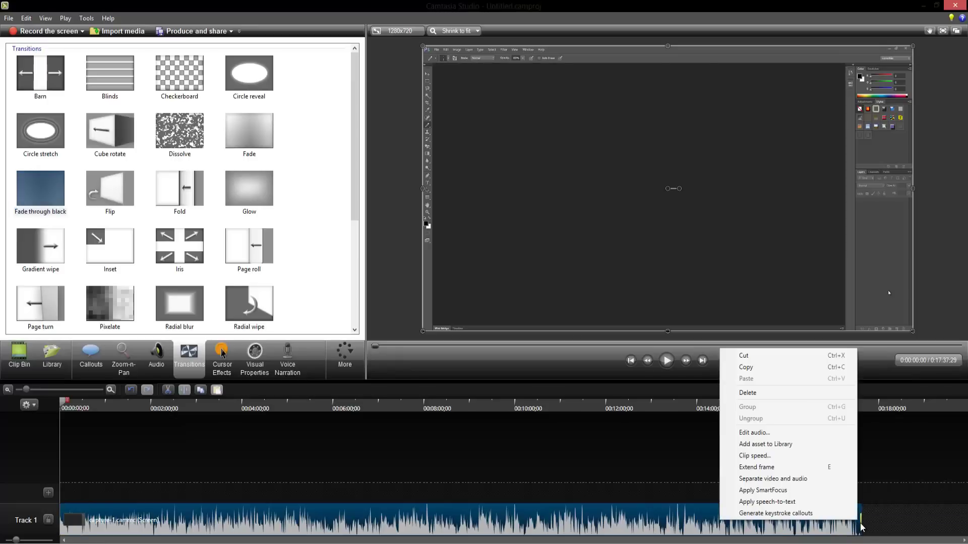
left_click(897, 487)
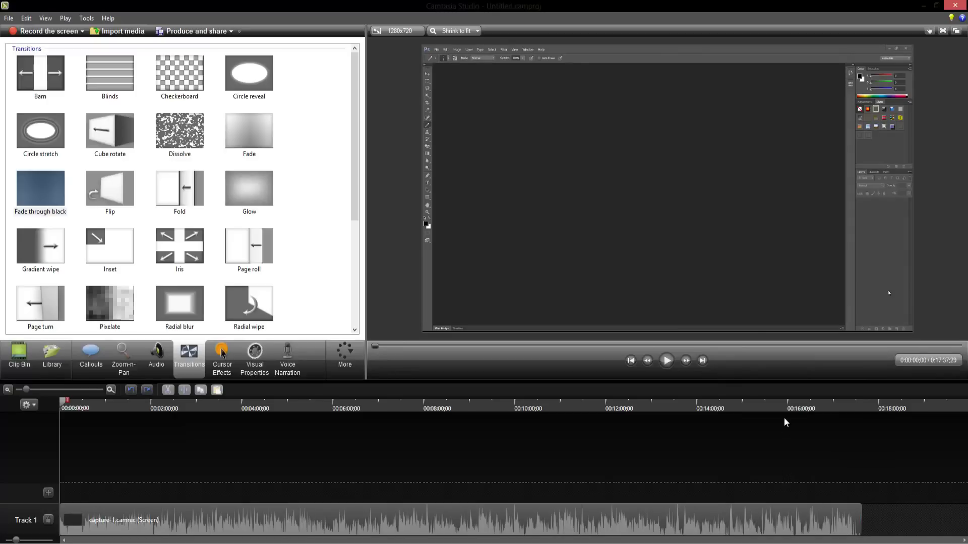
Separate the capture-1 clip into video and audio, moving the video onto its own track
left_click(162, 359)
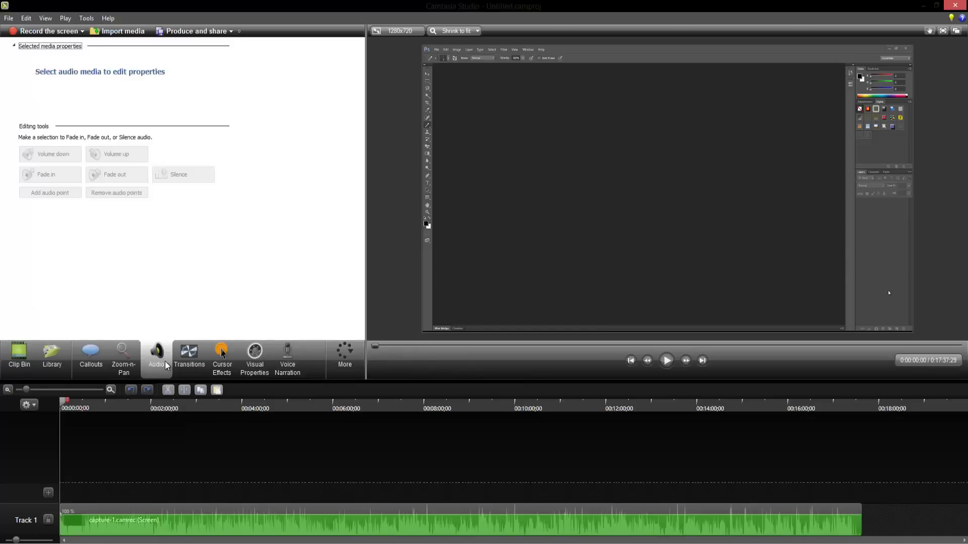
left_click(213, 510)
right_click(213, 510)
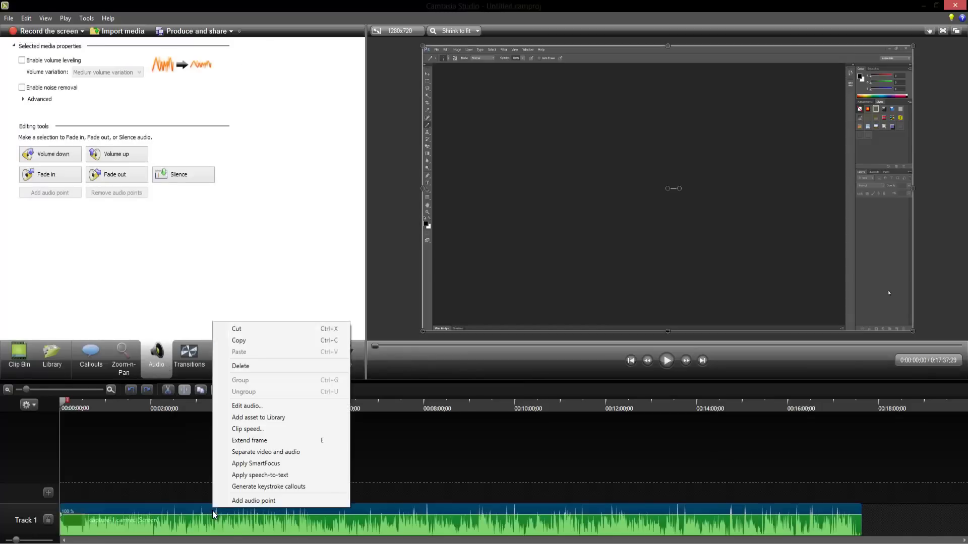
left_click(281, 451)
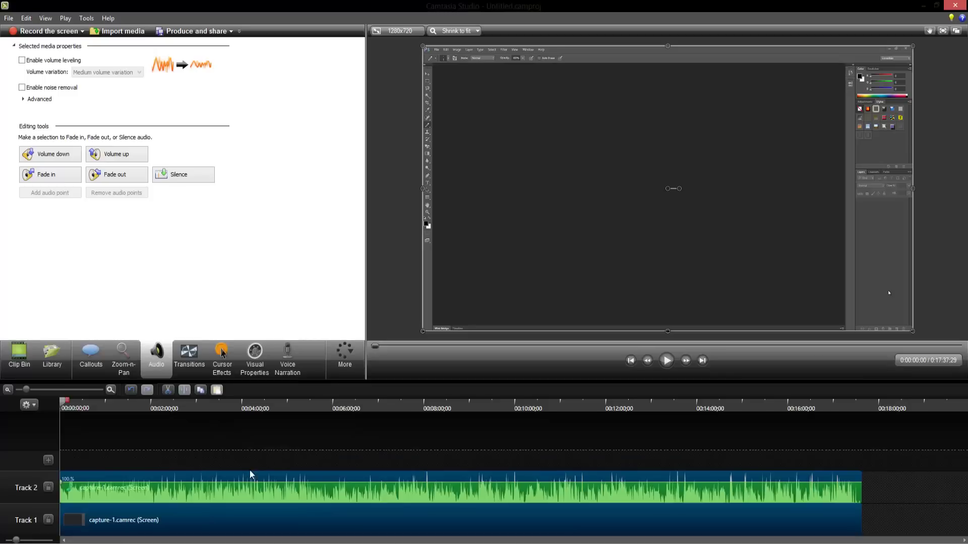
left_click_drag(213, 513, 213, 492)
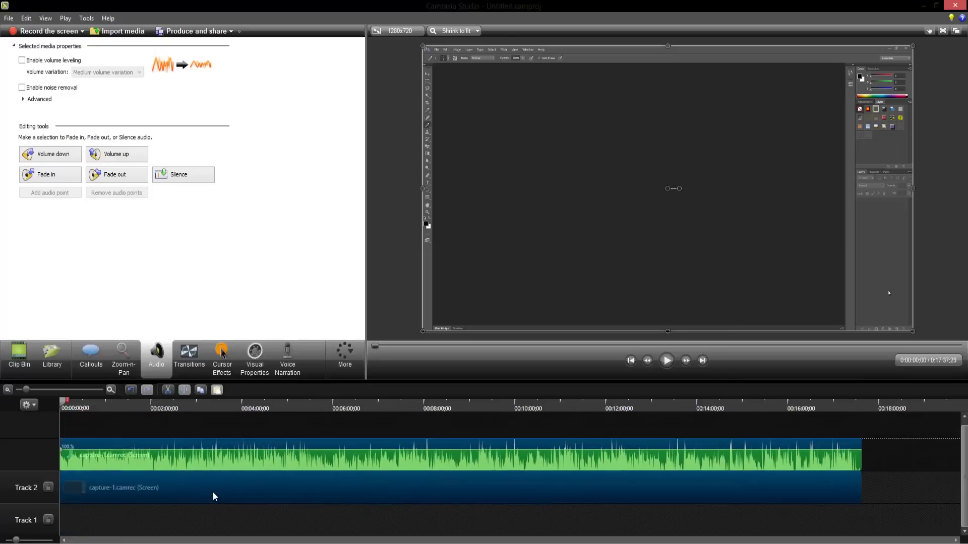
Rearrange the separated clips so the audio lands on Track 1 and the screen video on Track 2
right_click(71, 479)
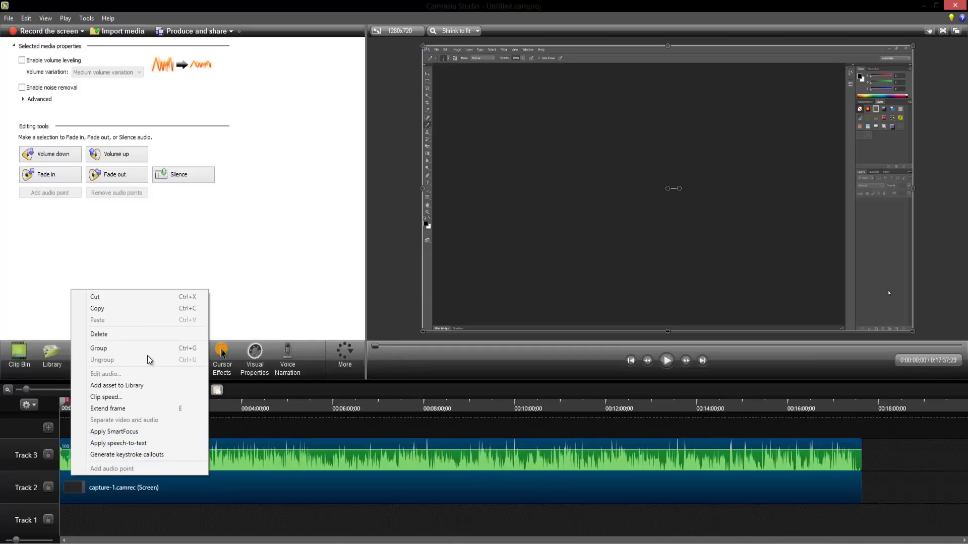
left_click(51, 456)
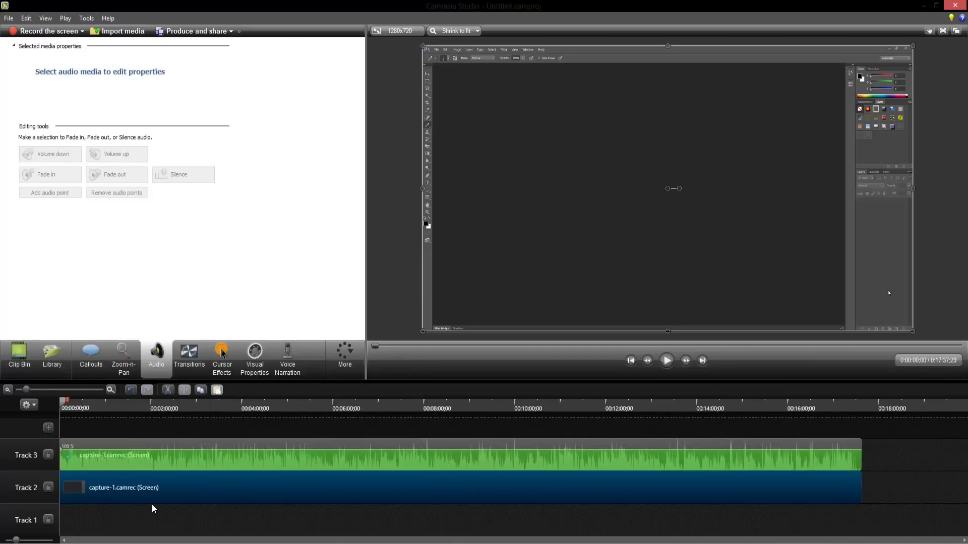
left_click_drag(170, 504, 174, 521)
mouse_move(174, 446)
left_mouse_down()
mouse_move(173, 483)
mouse_move(171, 459)
left_mouse_up()
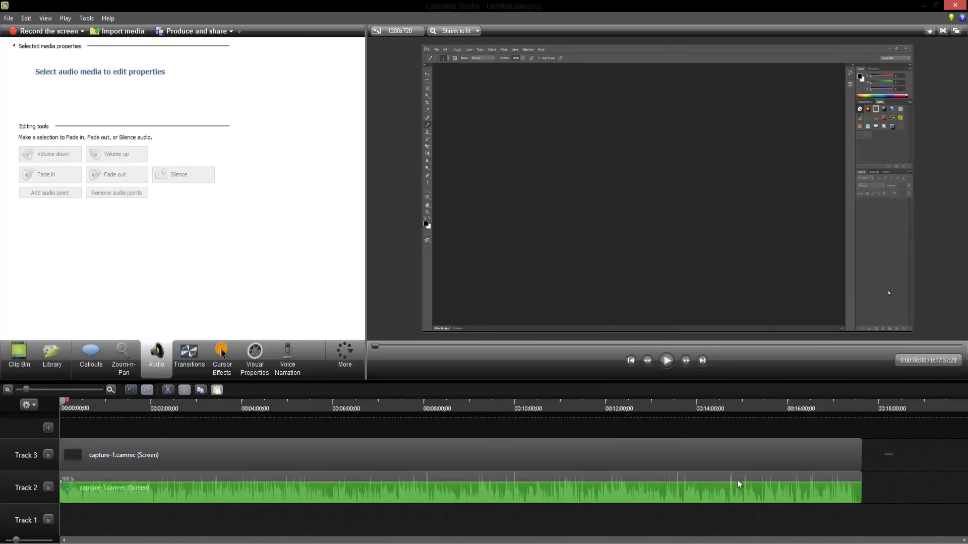
left_click(675, 479)
left_click_drag(649, 491, 646, 508)
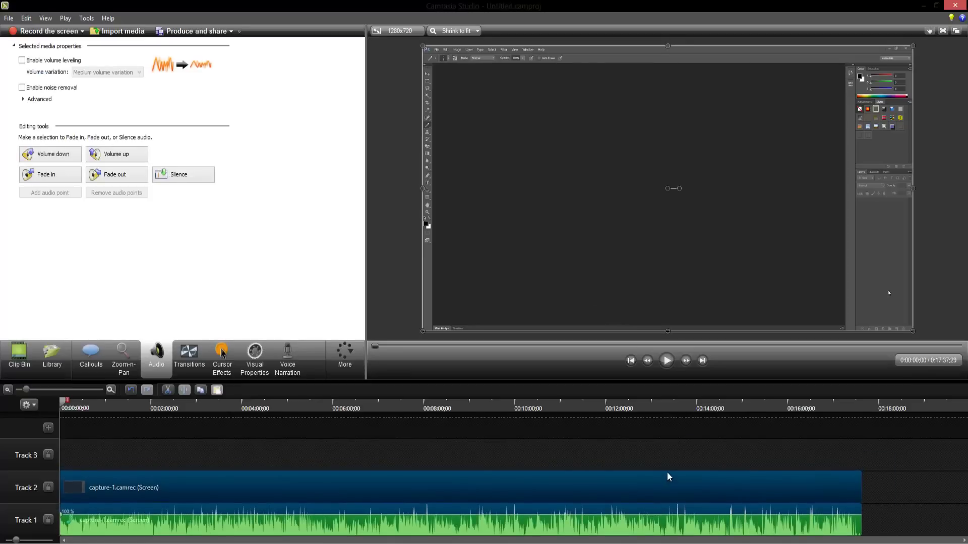
left_click(744, 451)
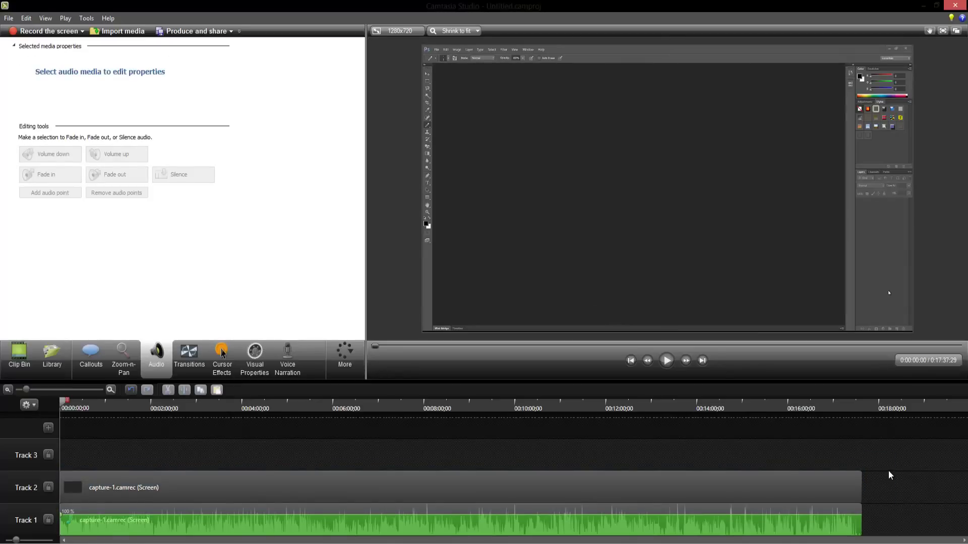
left_click_drag(890, 451, 716, 536)
left_click(225, 454)
Remove the empty Track 3, then insert a new empty track and remove it as well
right_click(9, 452)
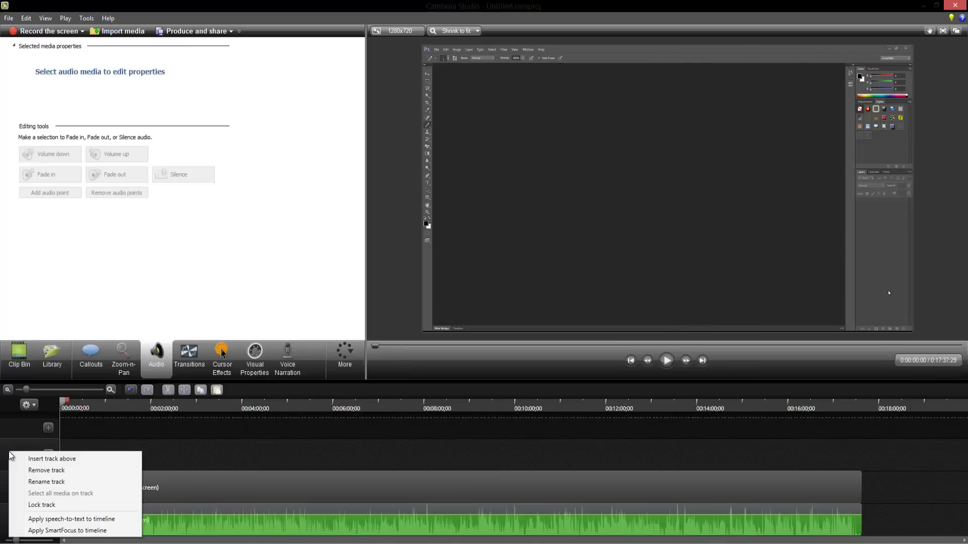
left_click(53, 470)
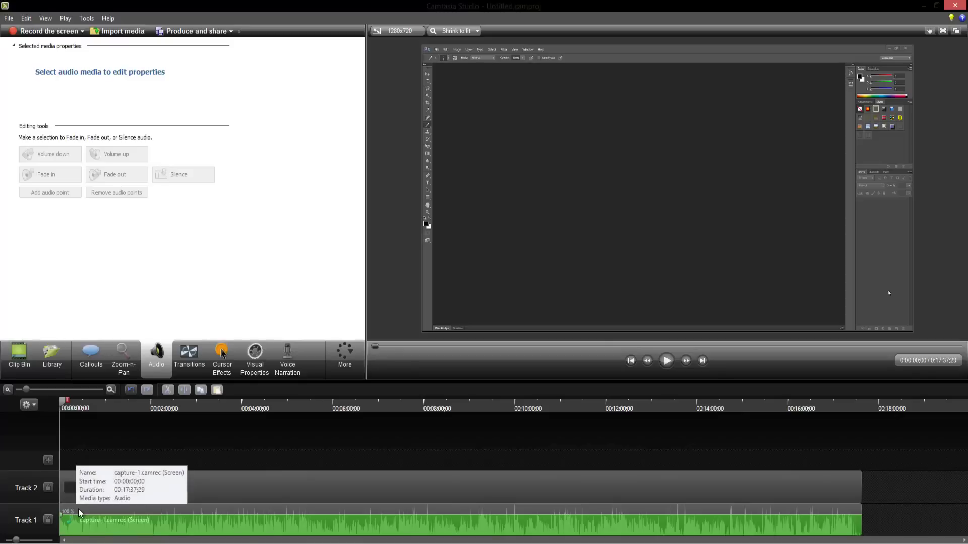
left_click(48, 458)
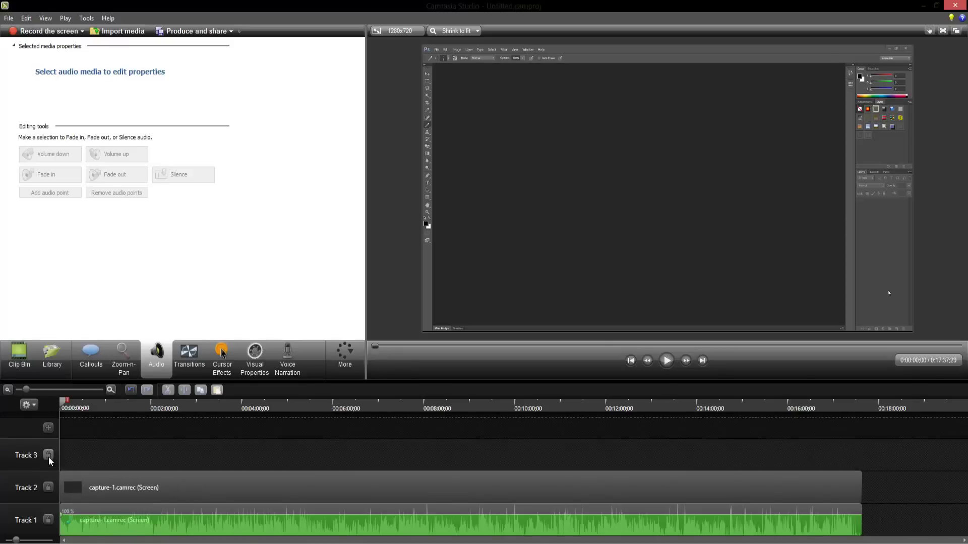
right_click(39, 451)
left_click(75, 469)
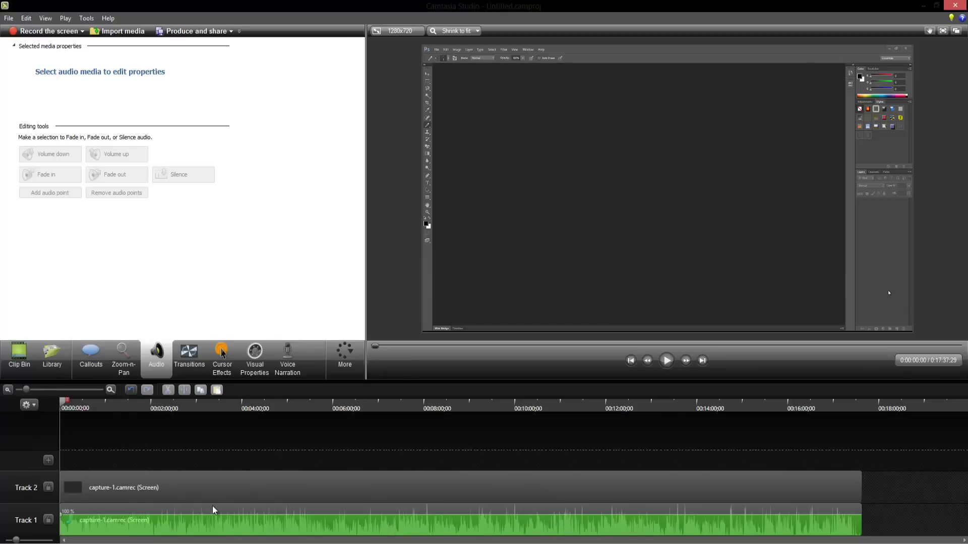
Select the screen video and audio clips in turn, ending with the Track 2 screen video selected
left_click(189, 491)
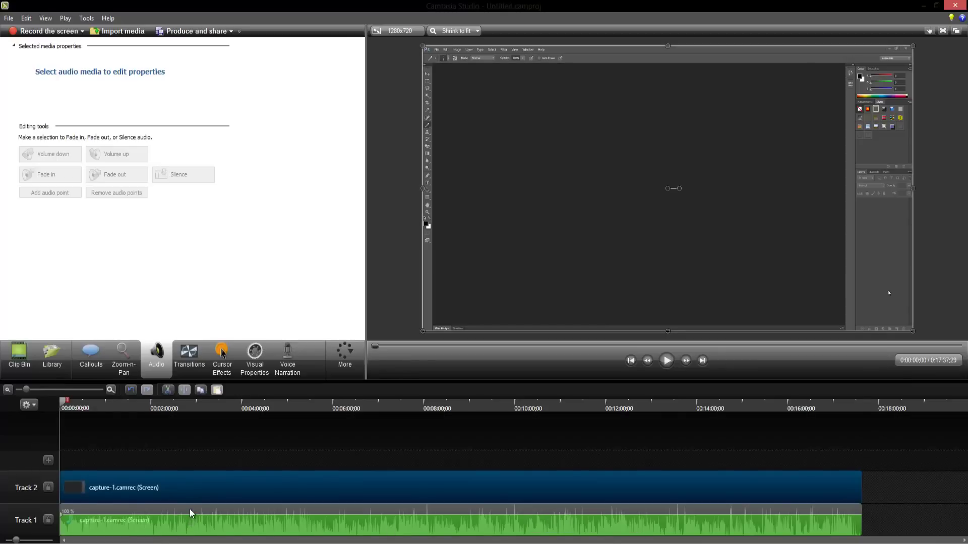
left_click(191, 514)
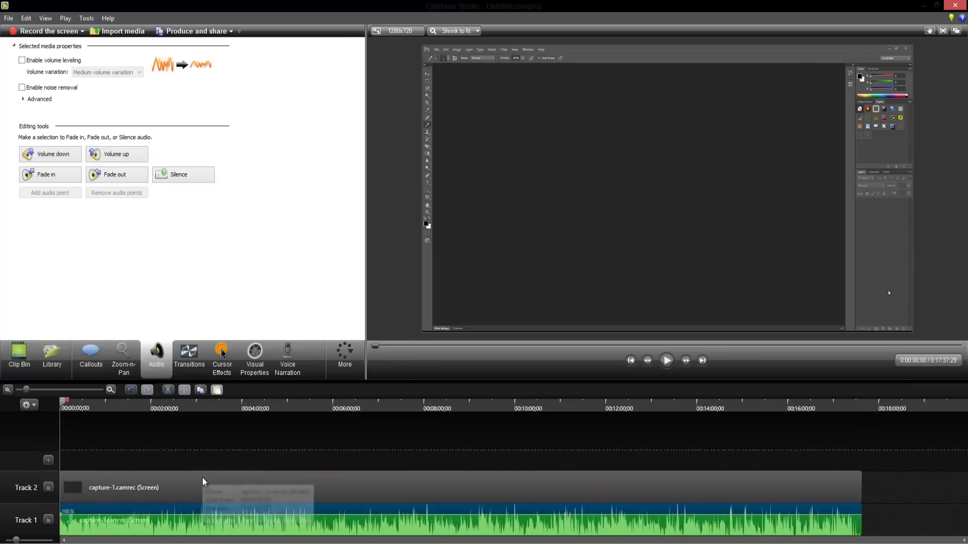
left_click(202, 478)
left_click(191, 509)
left_click(195, 490)
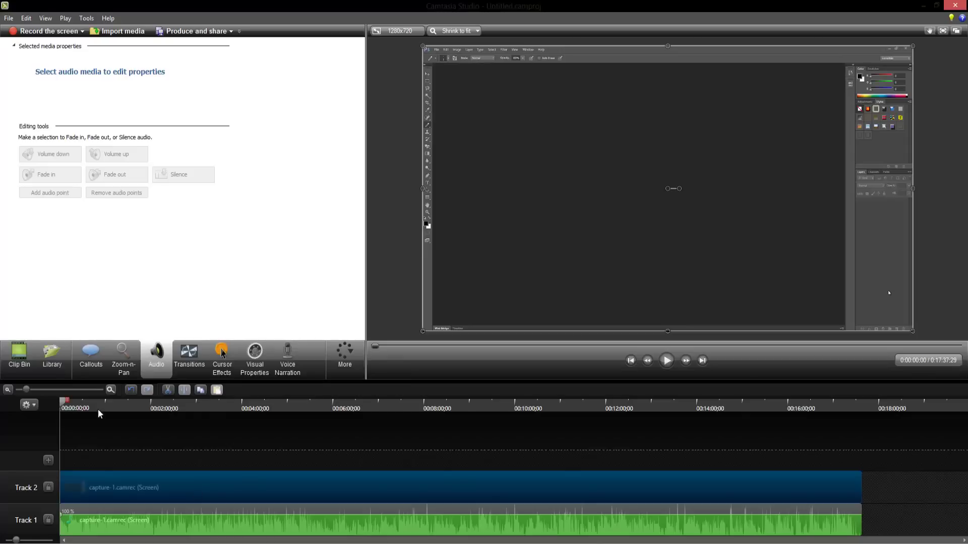
Show the Callouts options and browse the Shape gallery of arrows, circles and rectangles without picking one
left_click(80, 357)
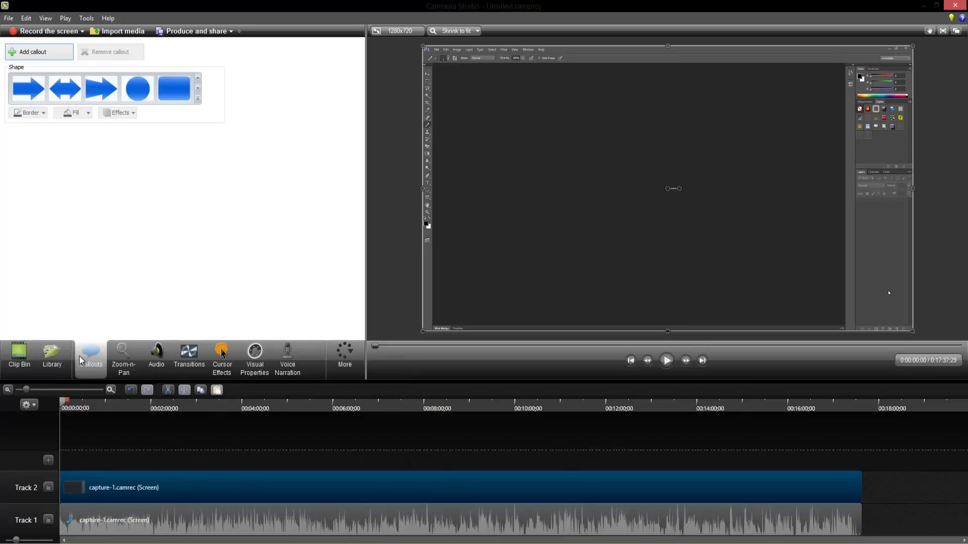
left_click(197, 99)
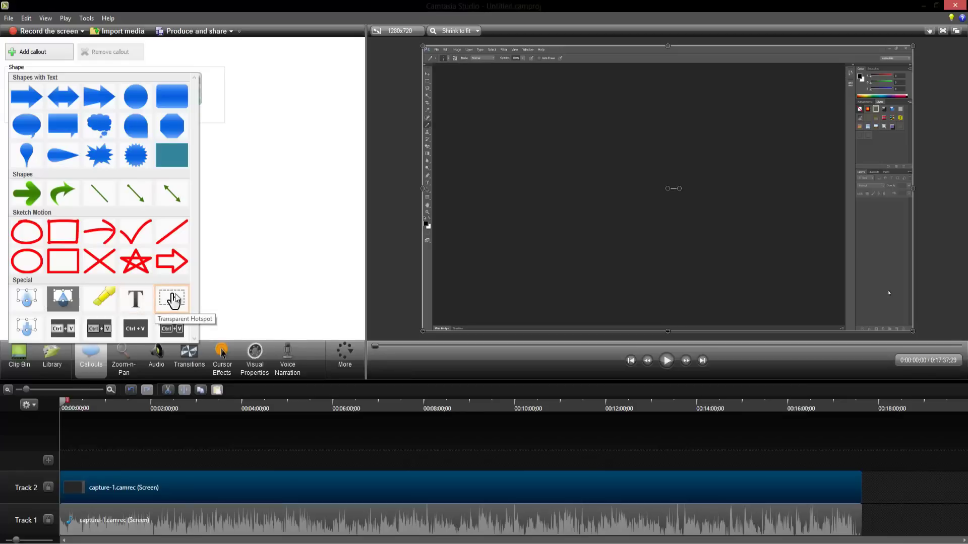
left_click(290, 256)
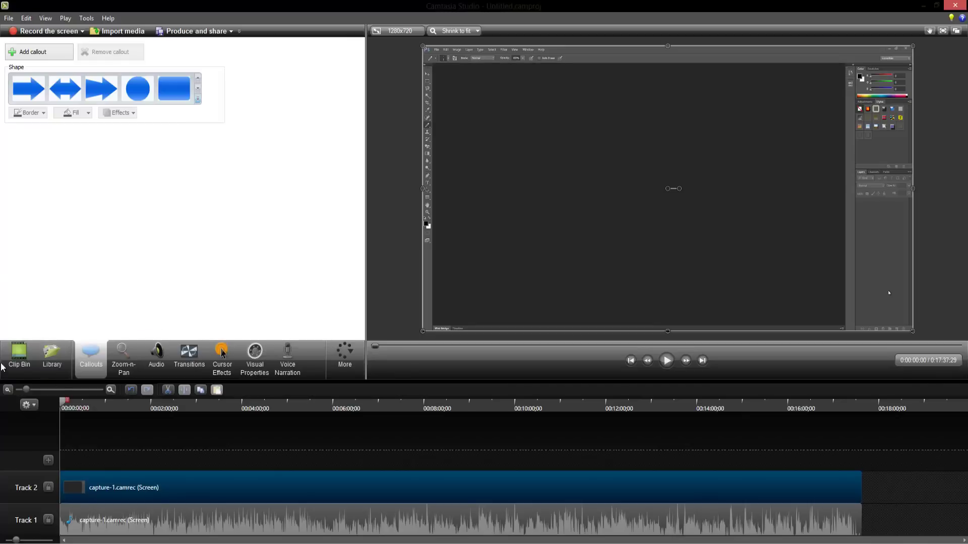
Import Raging at Parkour w The RPM Crew!.mp4 from My Videos into the Clip Bin and select it
left_click(19, 357)
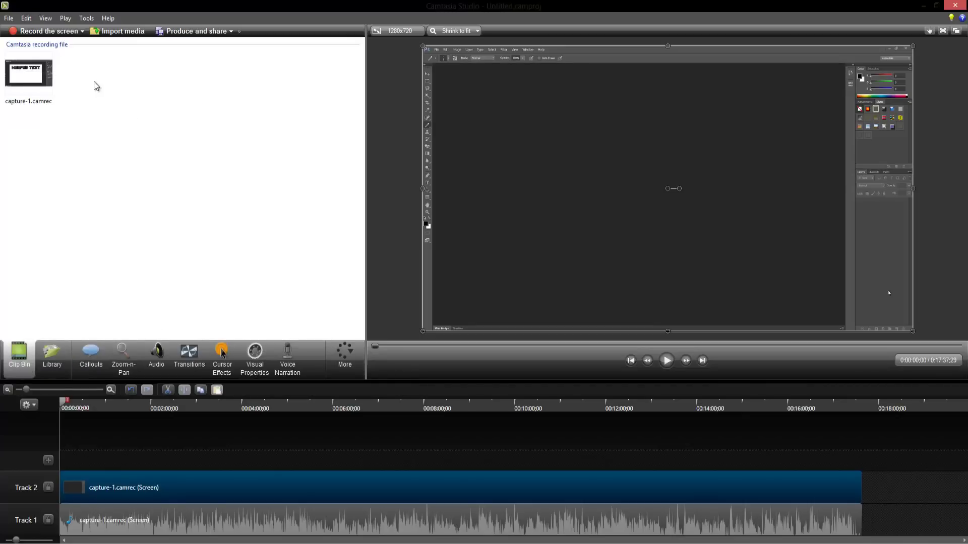
left_click(118, 37)
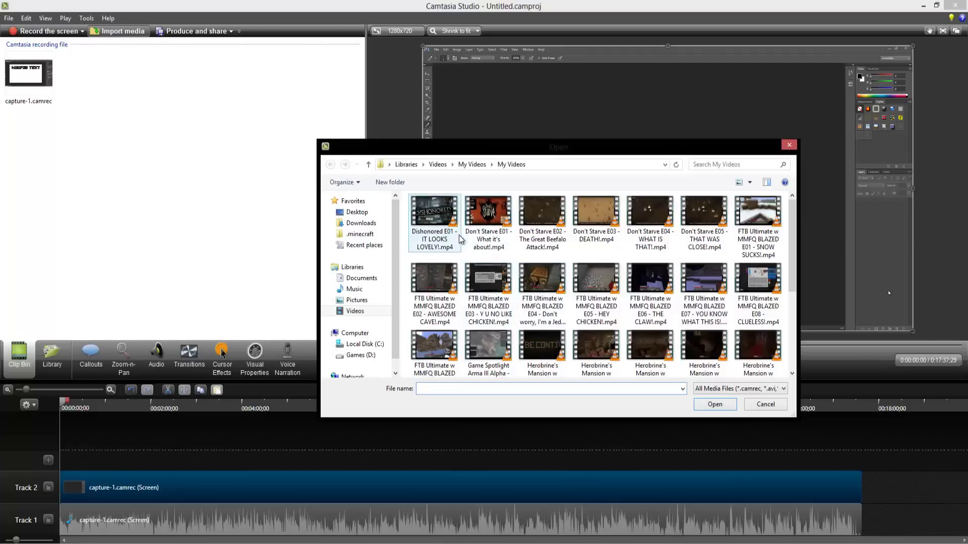
left_click(560, 247)
scroll(560, 249, "down", 3)
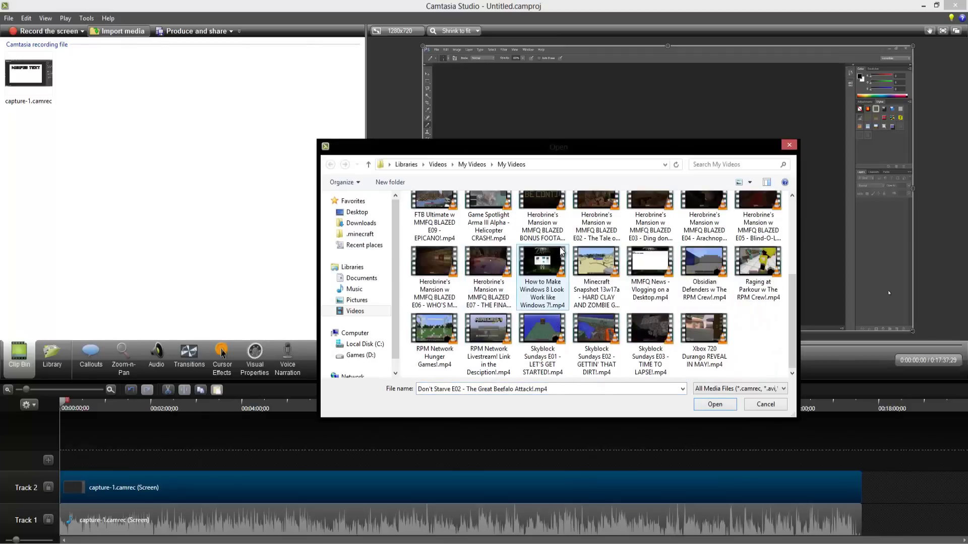
left_click(722, 341)
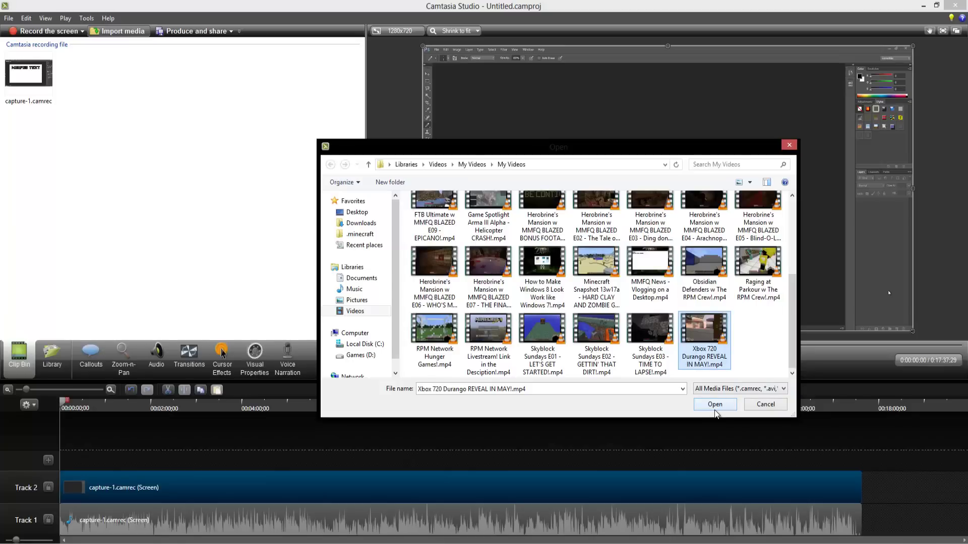
left_click(752, 296)
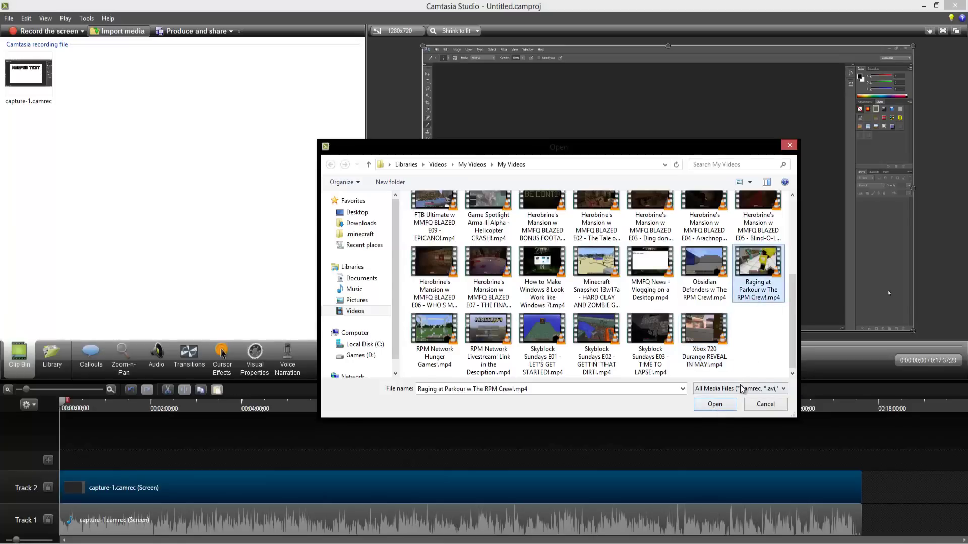
left_click(714, 404)
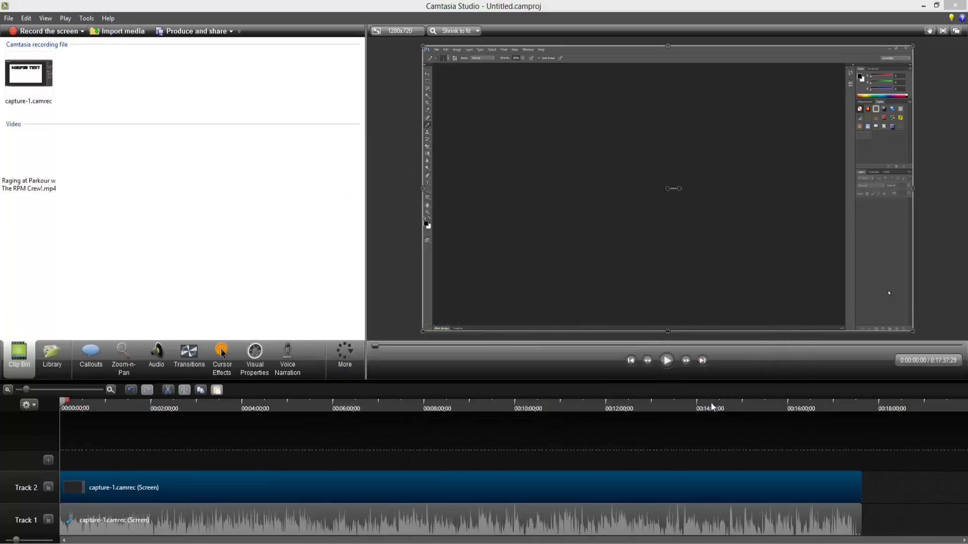
left_click(34, 168)
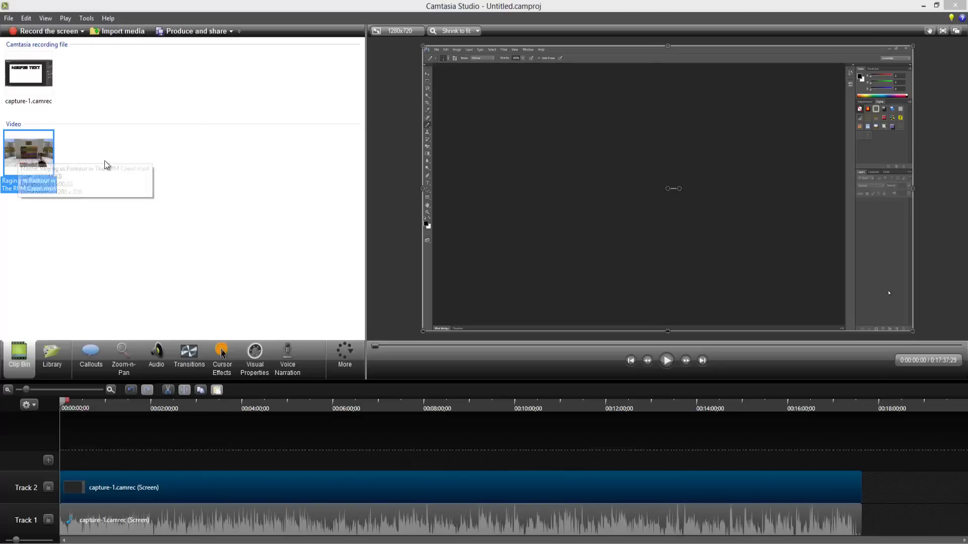
Drop the parkour clip onto Track 3 near 0:02:02 and move the playhead to its start
left_click_drag(42, 144, 153, 463)
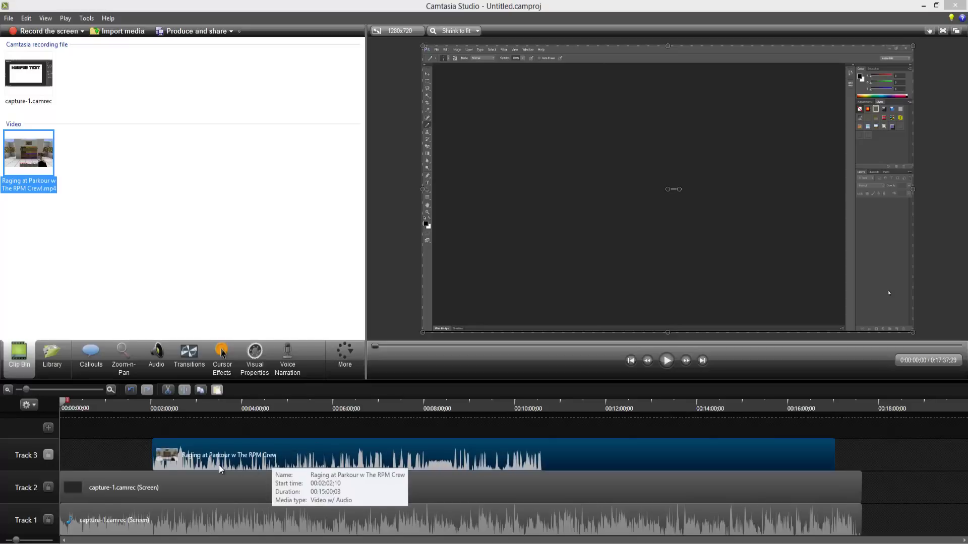
left_click(234, 452)
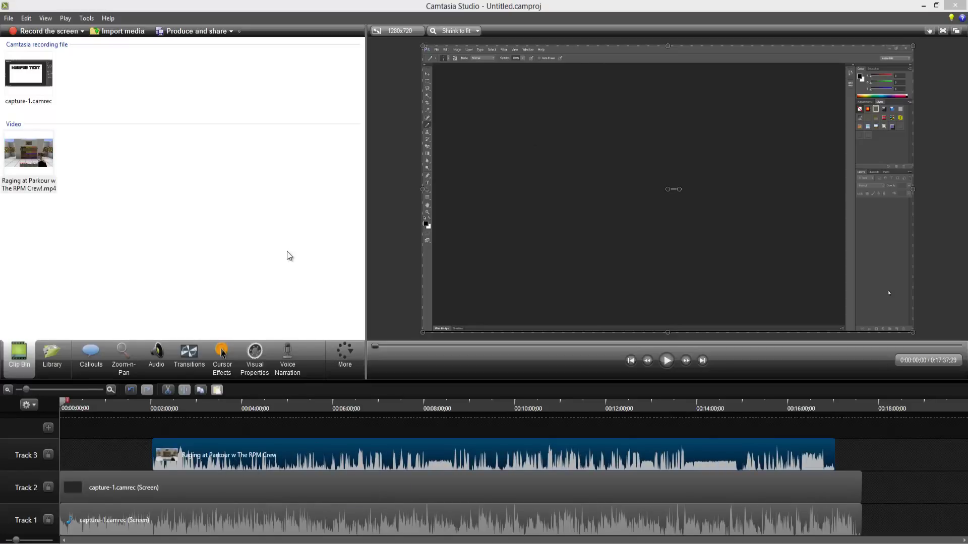
left_click_drag(65, 403, 153, 404)
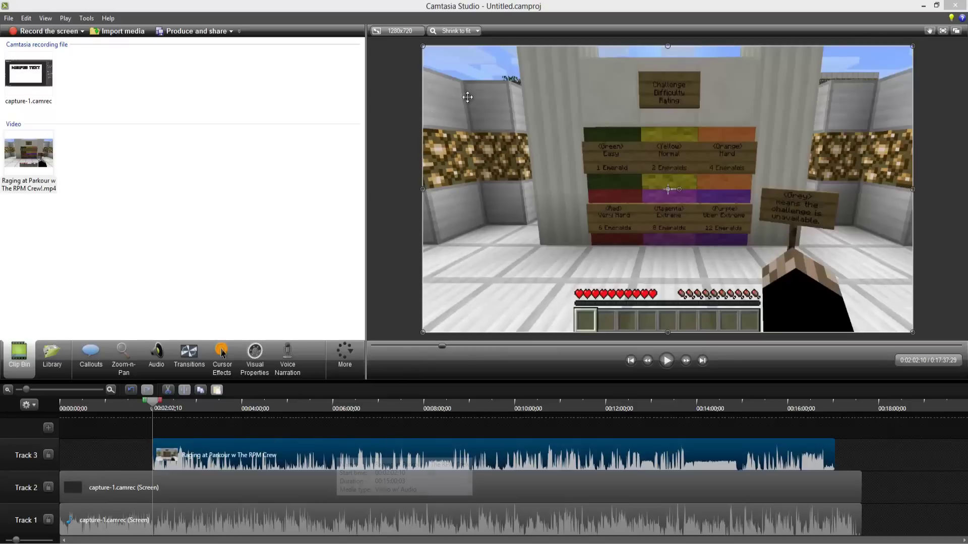
Shrink the parkour overlay into a top-right picture-in-picture and play the preview to check it
left_click_drag(426, 49, 767, 248)
left_click_drag(819, 265, 833, 83)
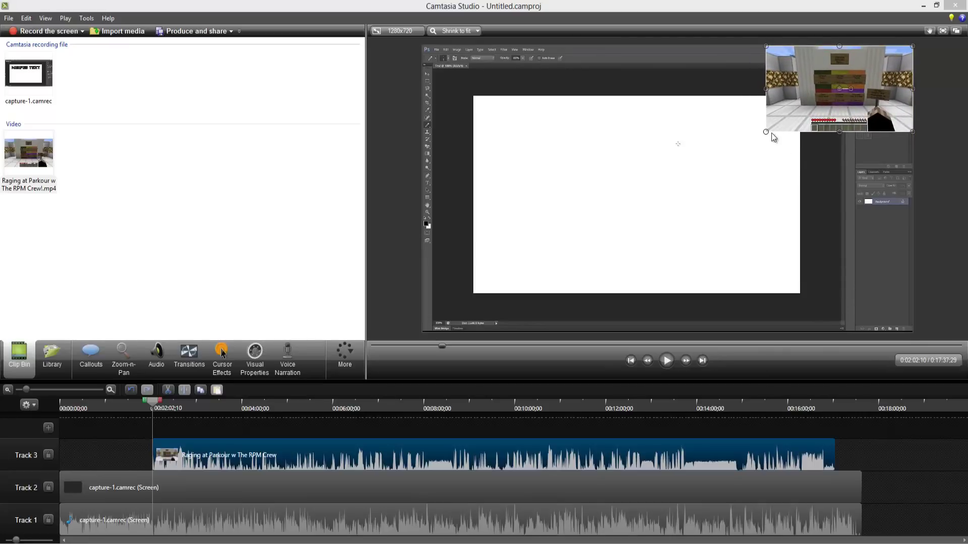
left_click_drag(765, 131, 784, 120)
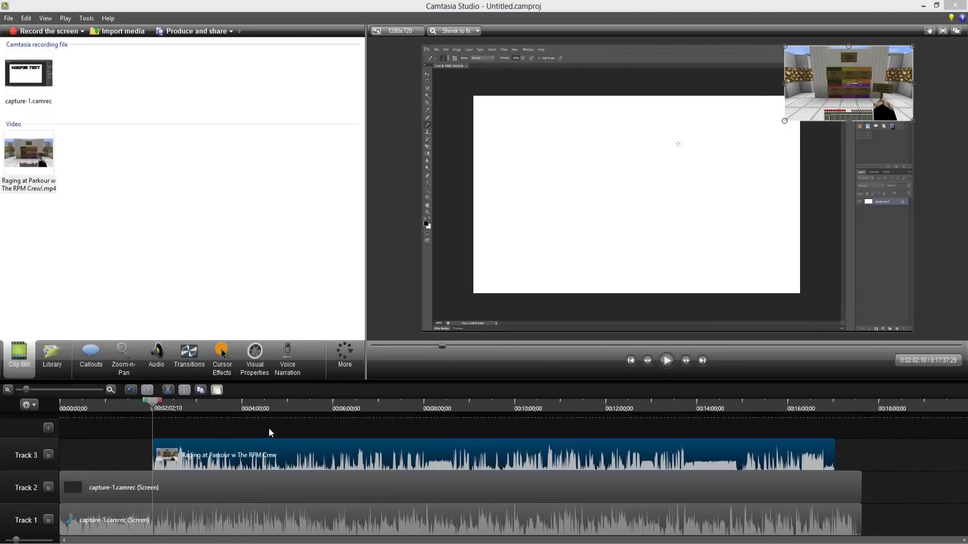
left_click(664, 364)
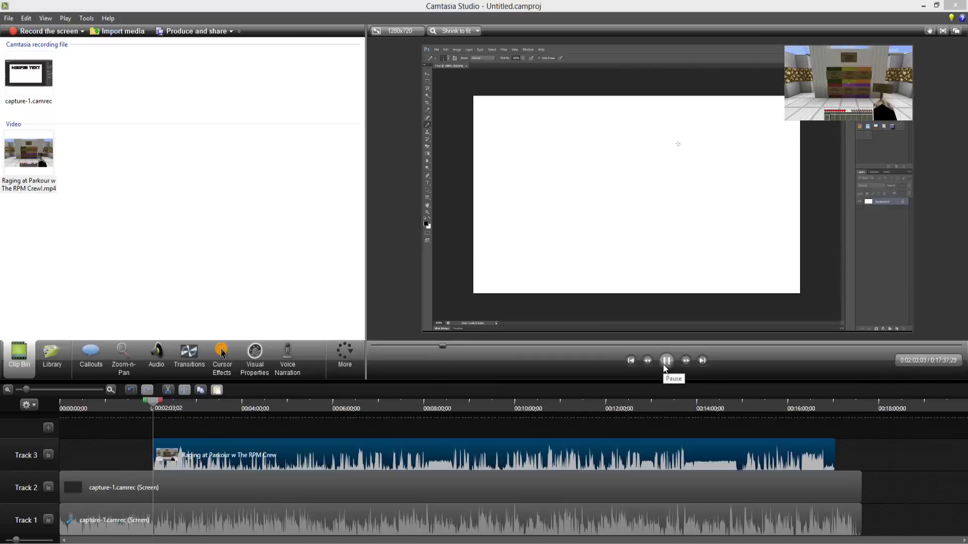
left_click(664, 365)
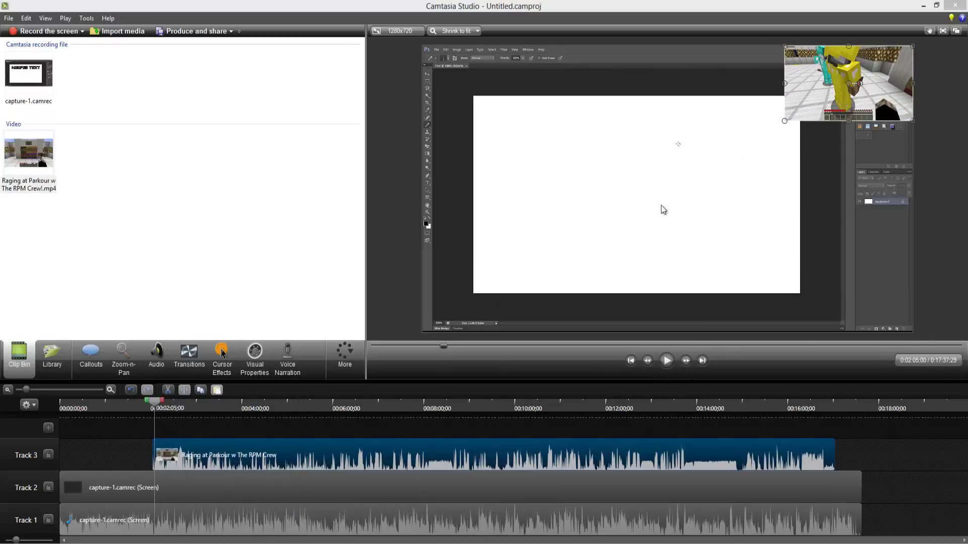
Delete the Raging at Parkour clip from Track 3
right_click(873, 77)
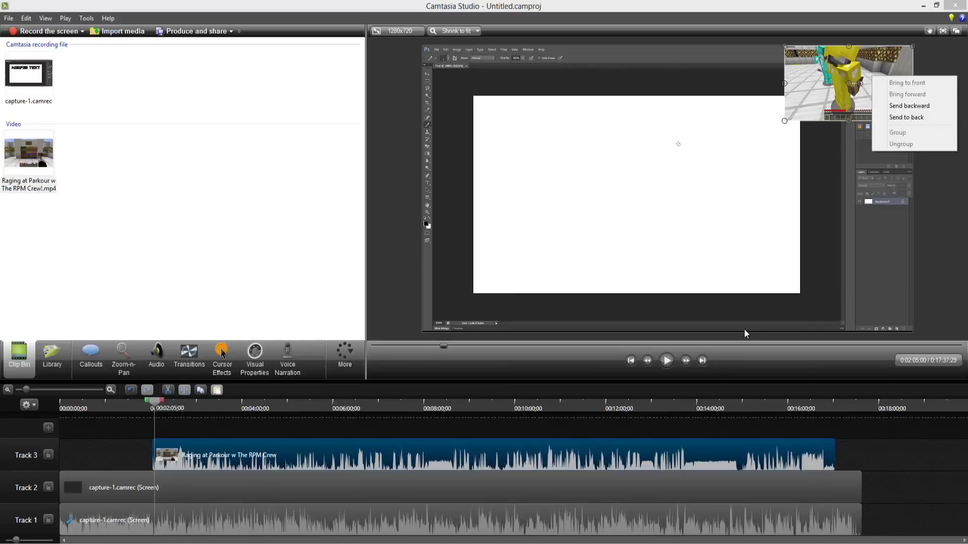
right_click(636, 450)
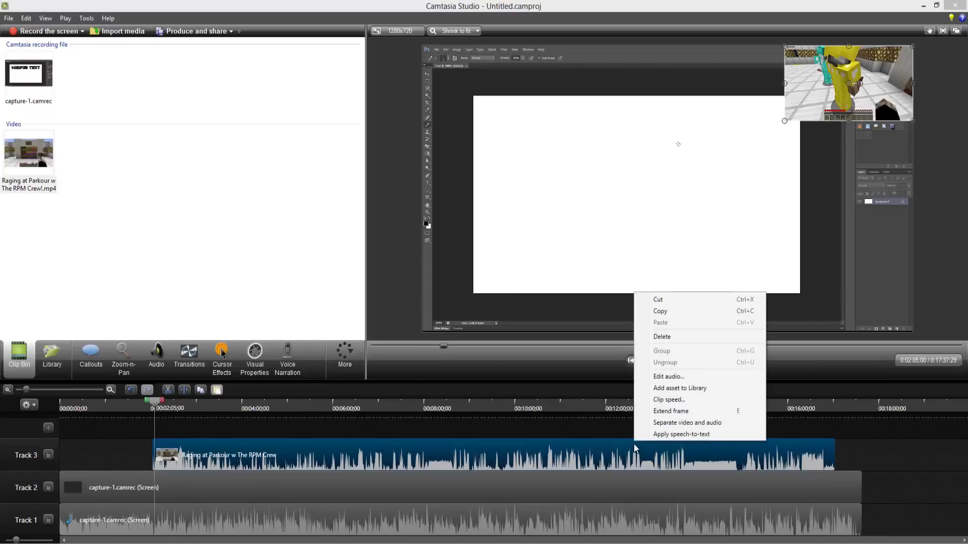
left_click(720, 337)
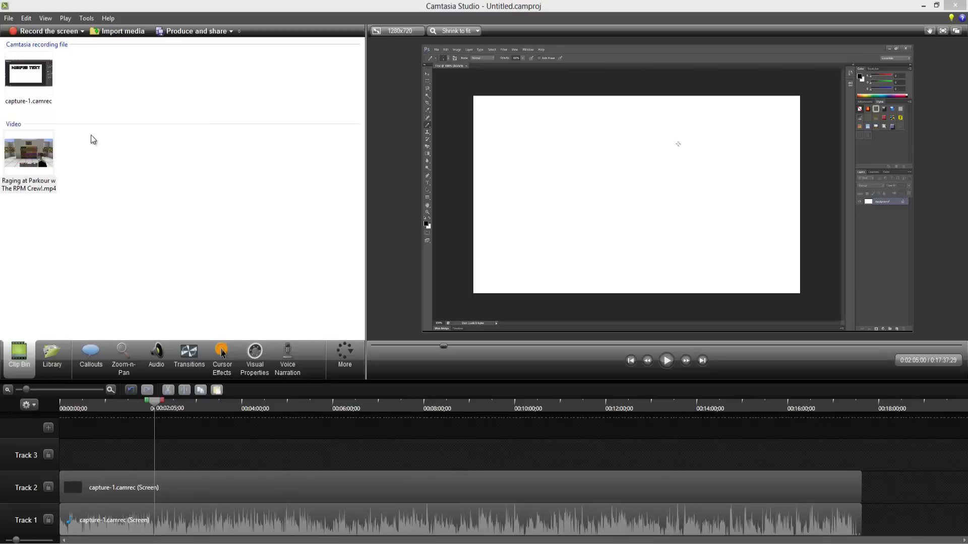
left_click(13, 19)
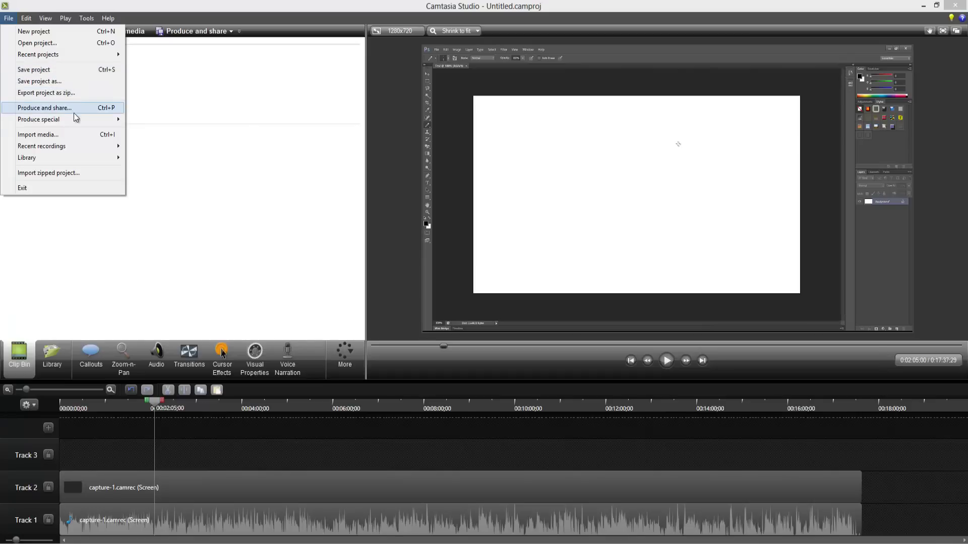
Show the Produce special submenu in the File menu
mouse_move(83, 125)
Launch Produce and share and switch the preset from Share to YouTube to Custom production settings
left_click(75, 107)
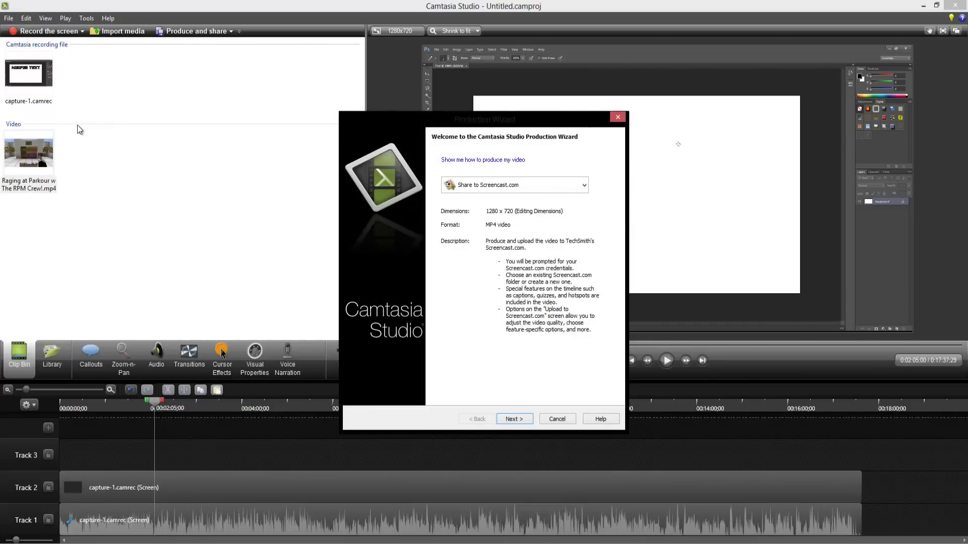
left_click(532, 187)
left_click(544, 220)
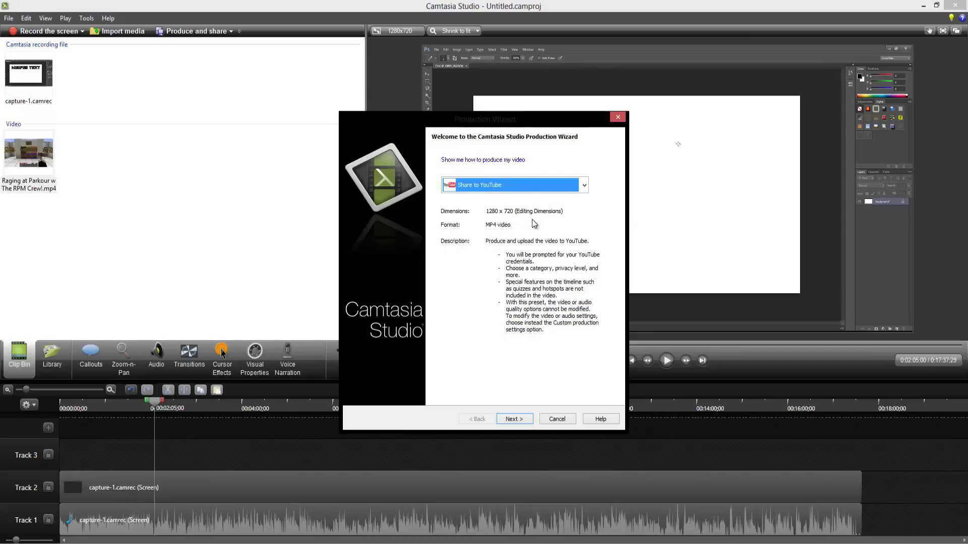
left_click(520, 185)
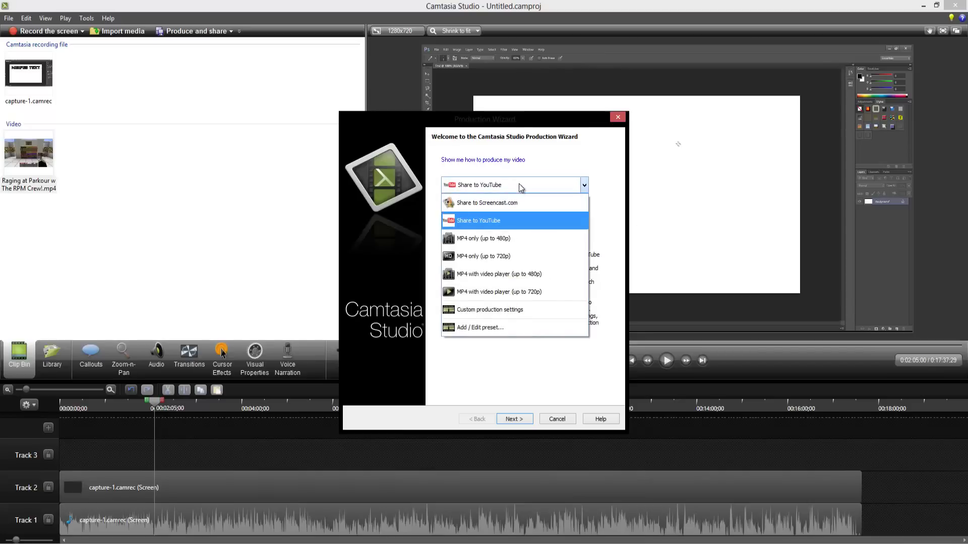
left_click(561, 314)
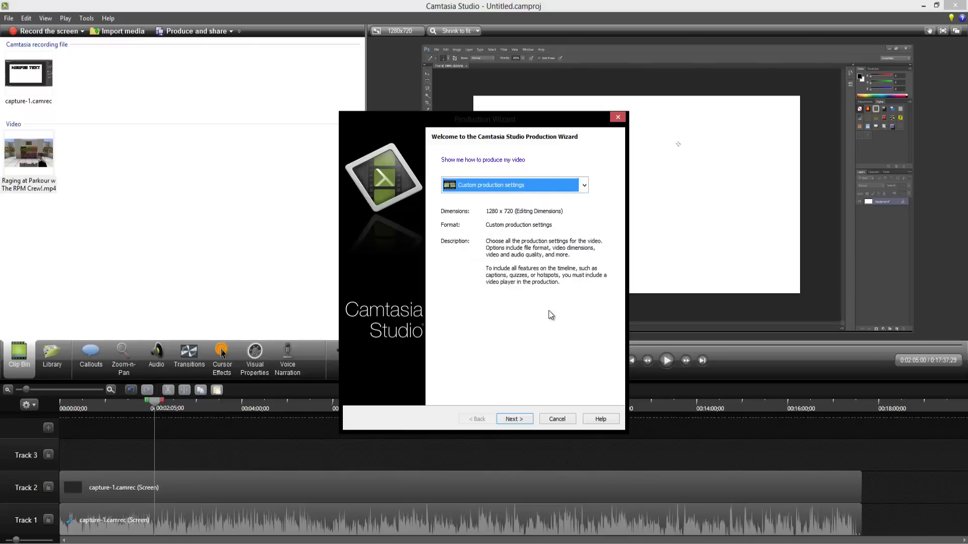
left_click(528, 421)
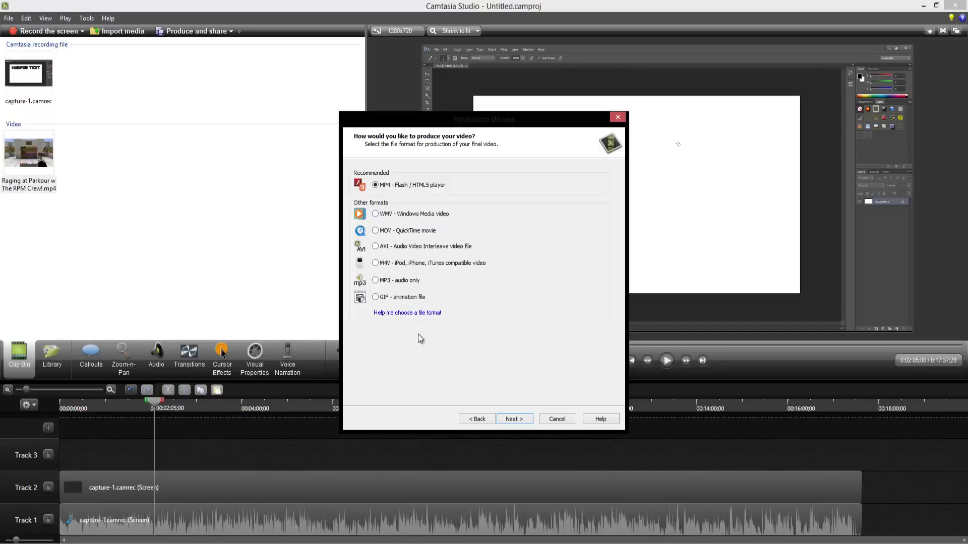
Keep MP4 - Flash / HTML5 player and review its Controller, Size, Video, Audio and Options tabs
left_click(521, 420)
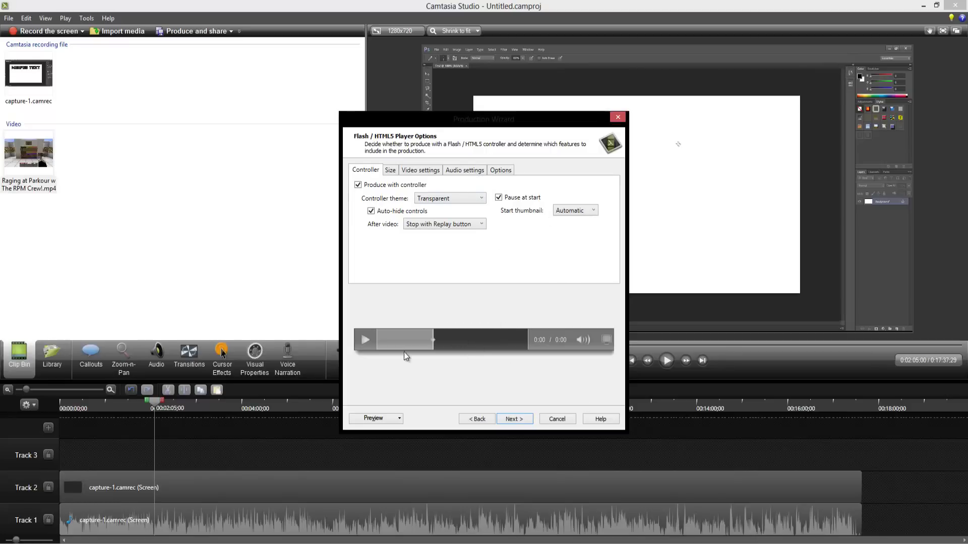
left_click(391, 171)
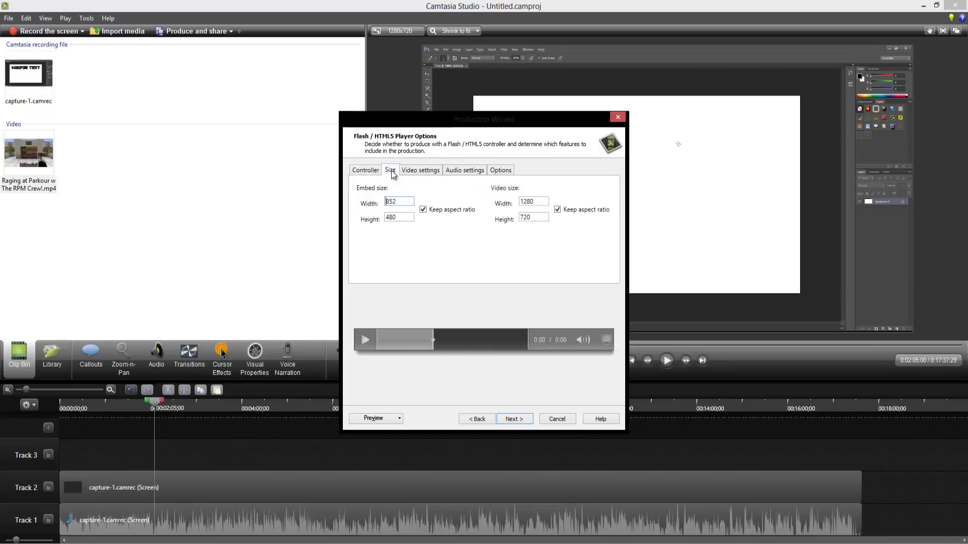
left_click(431, 171)
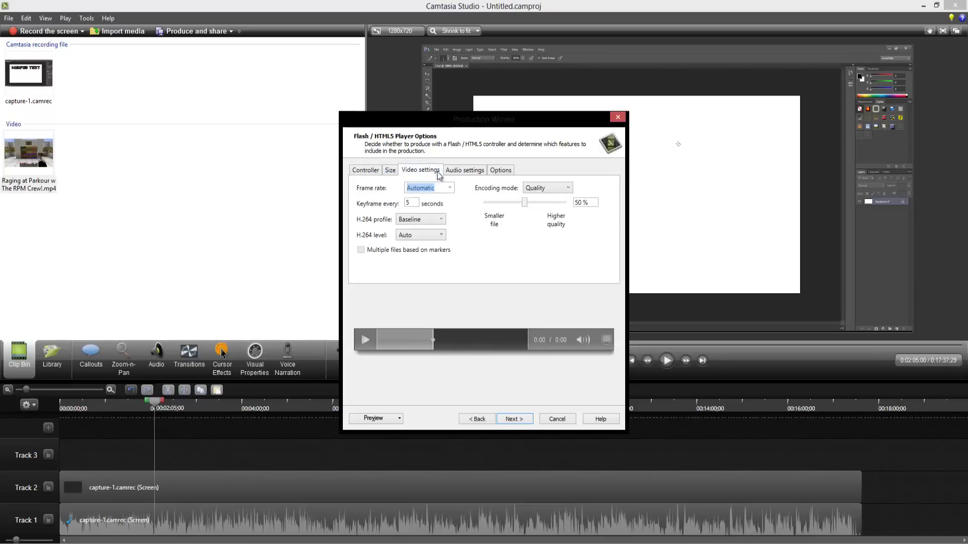
left_click(477, 171)
left_click(508, 171)
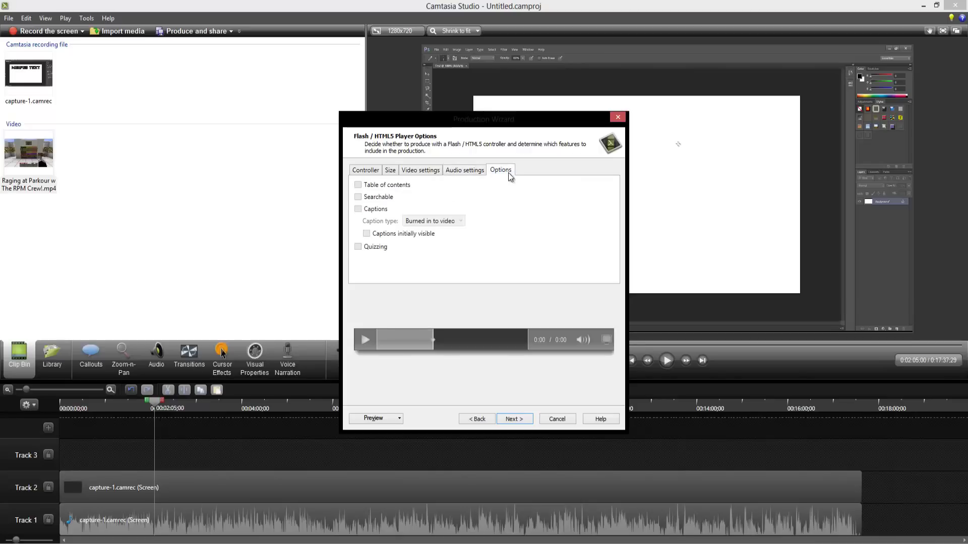
left_click(366, 170)
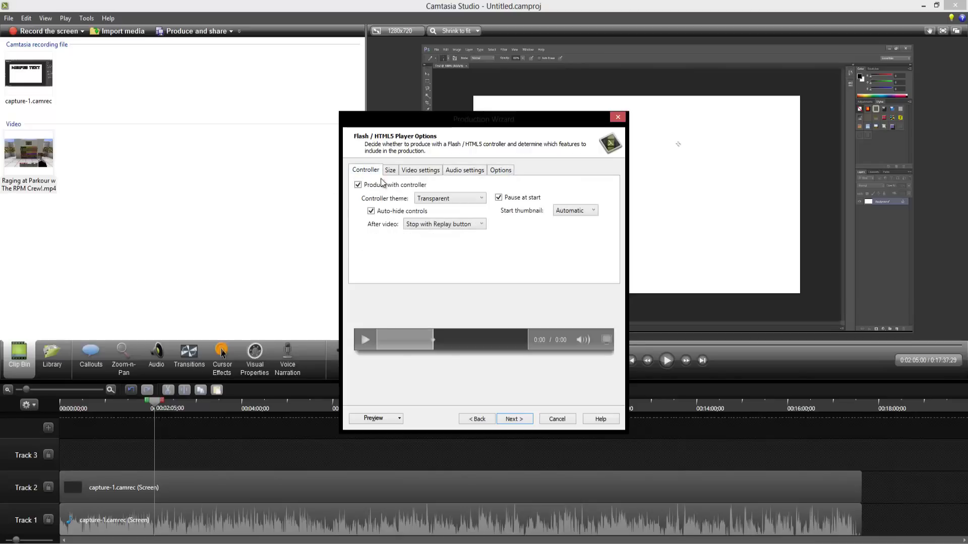
left_click(514, 420)
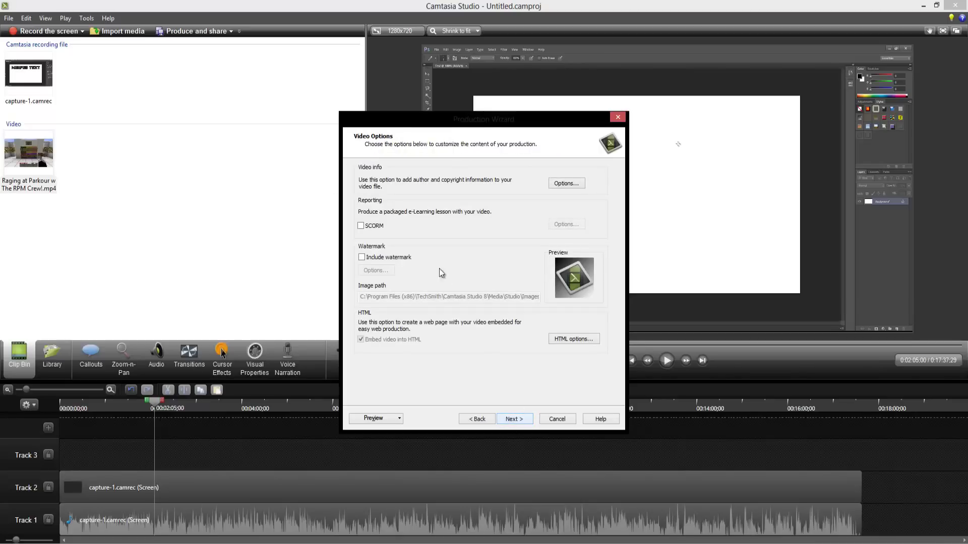
left_click(567, 183)
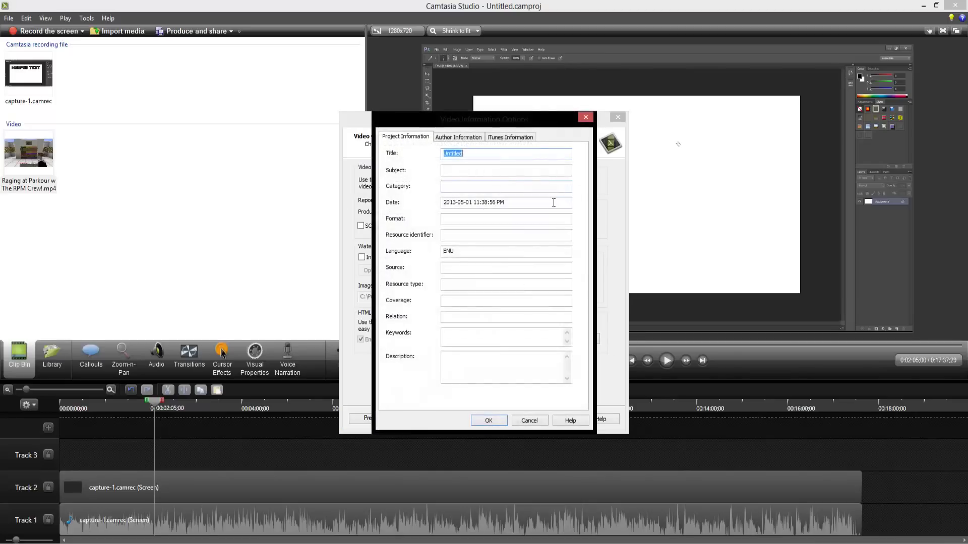
left_click(501, 337)
left_click(506, 372)
left_click(480, 316)
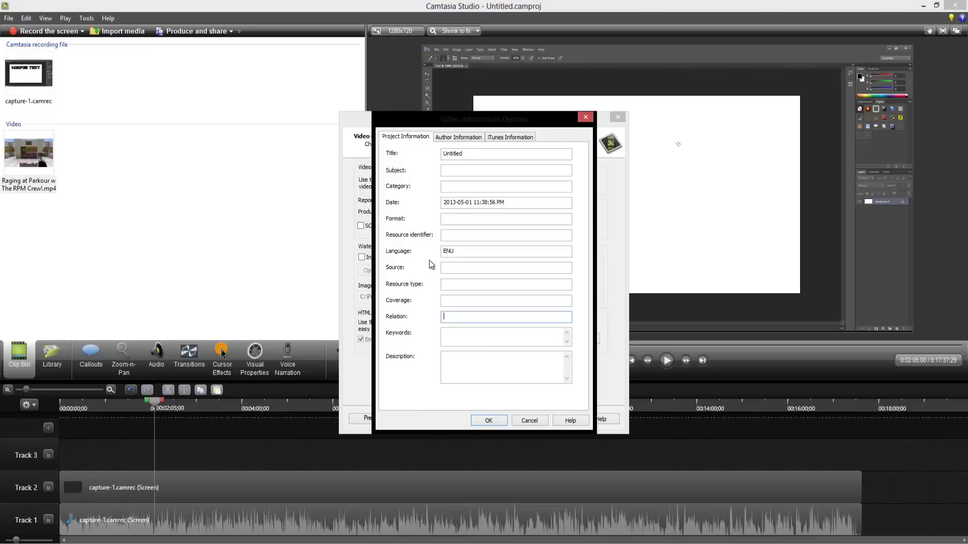
left_click(535, 423)
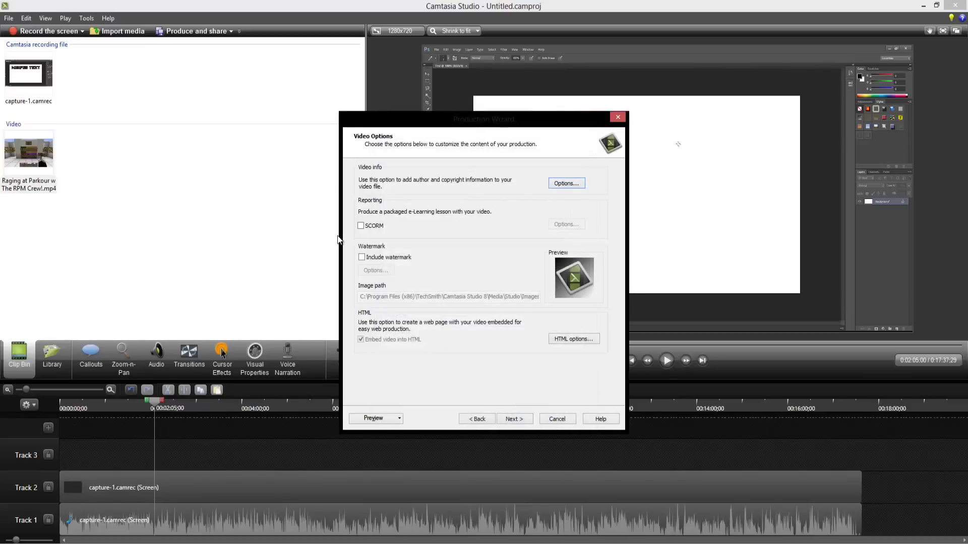
left_click(378, 260)
left_click(379, 260)
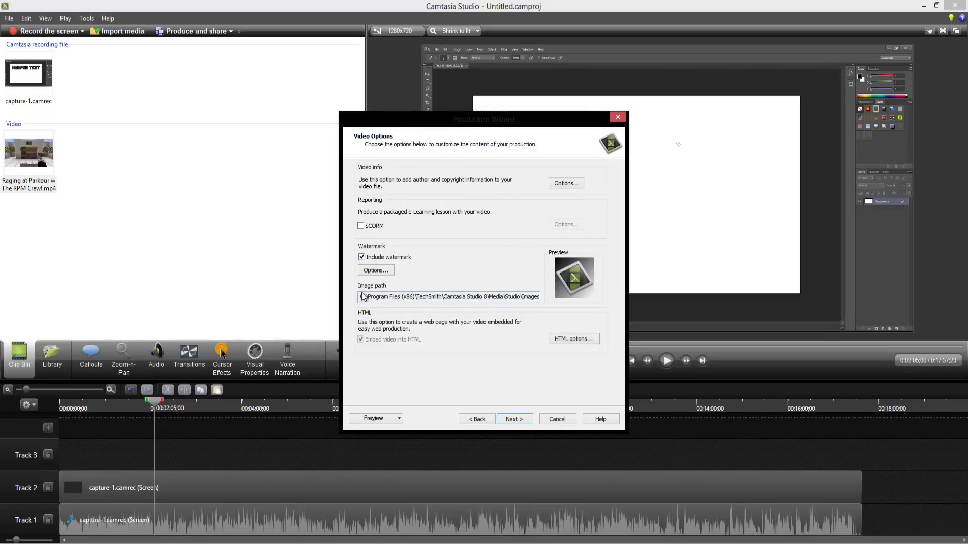
left_click(402, 259)
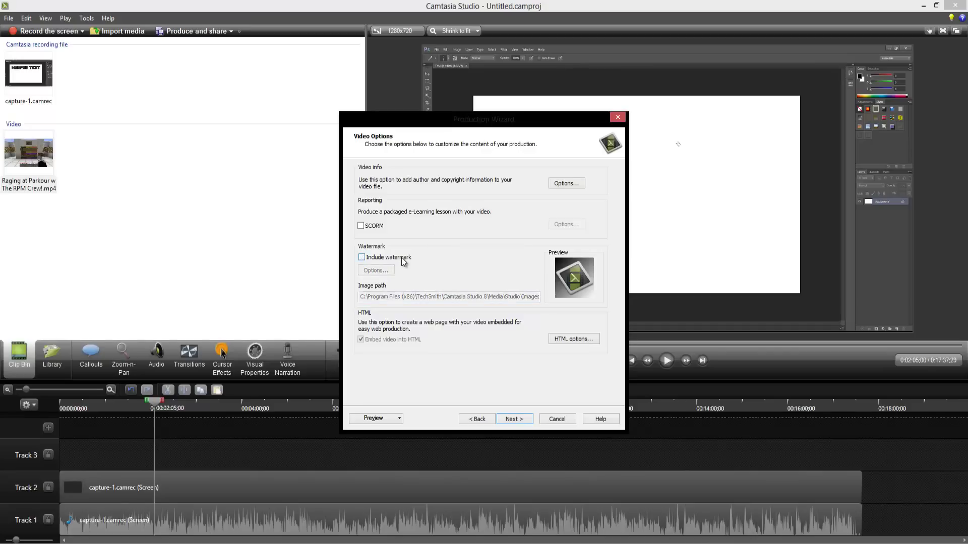
Advance to the Produce Video page, then cancel the Production Wizard without producing
left_click(519, 421)
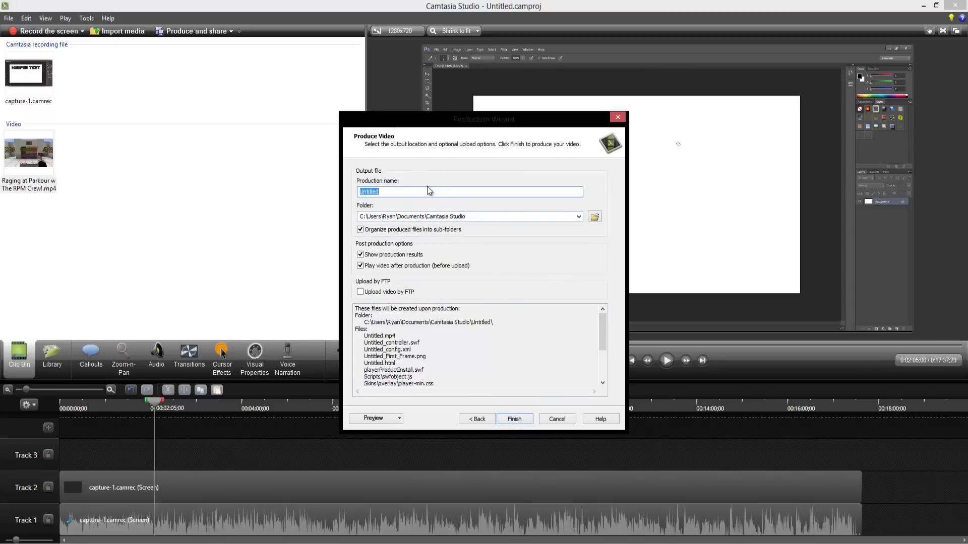
left_click(557, 419)
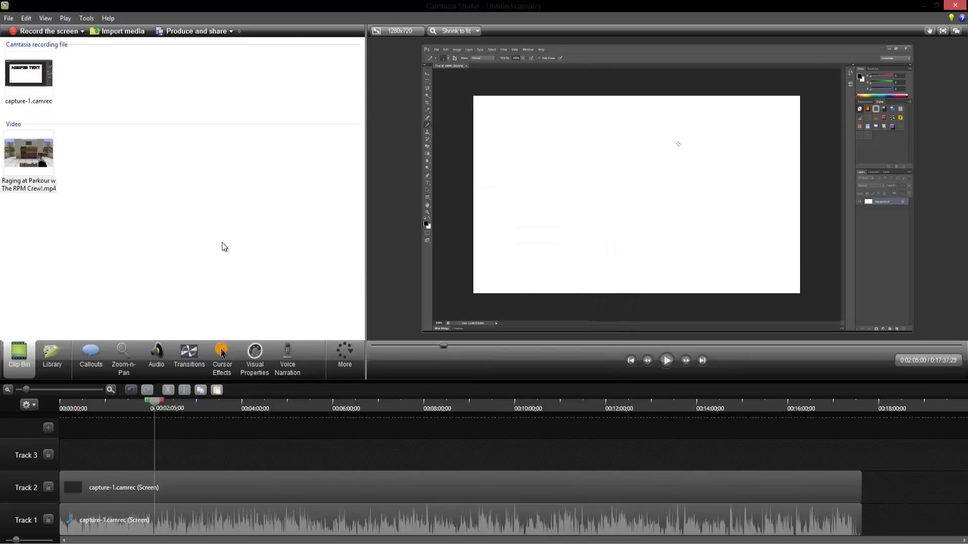